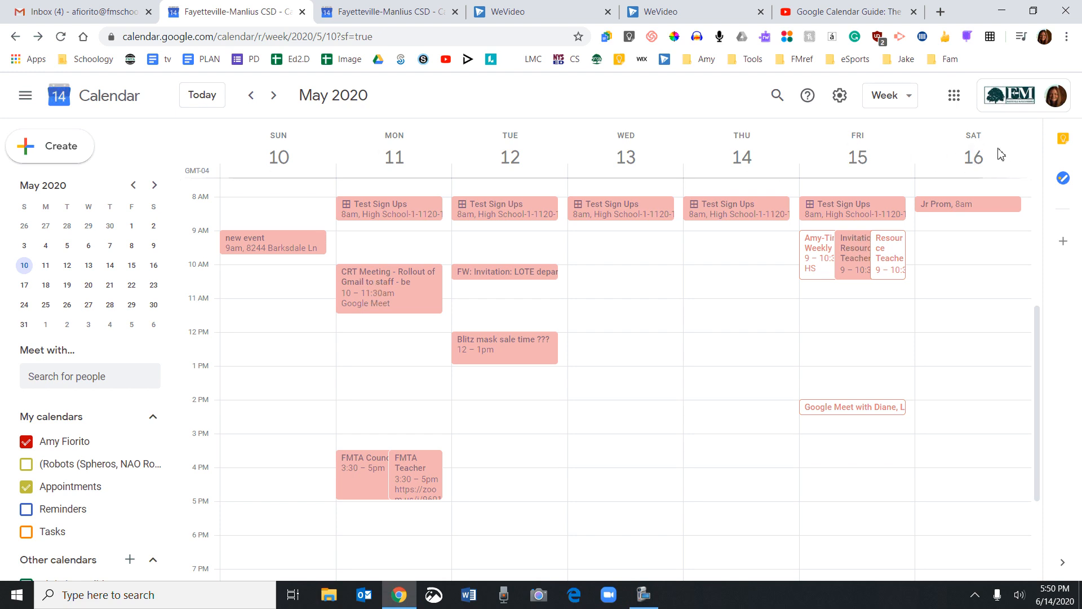
# Step: Preview the calendar in Year view and return it to Week view
pyautogui.click(909, 104)
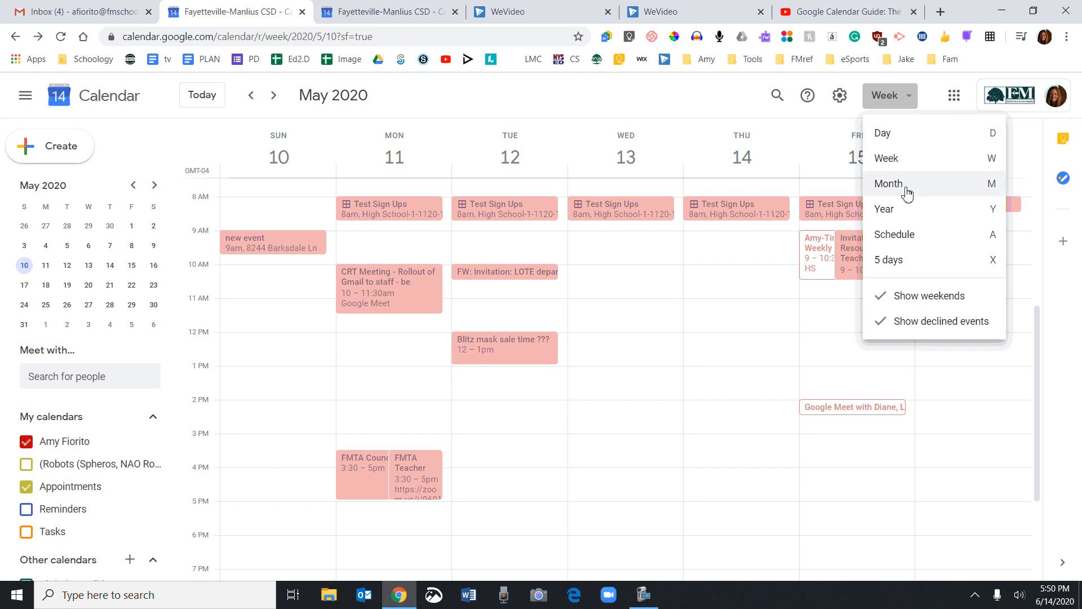
pyautogui.click(908, 210)
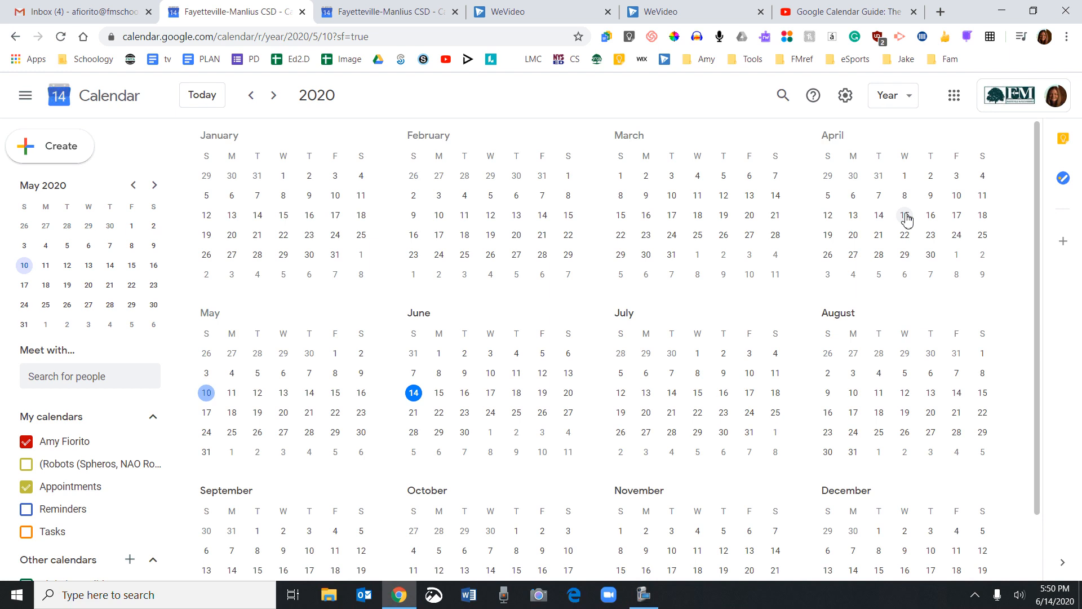
pyautogui.click(908, 98)
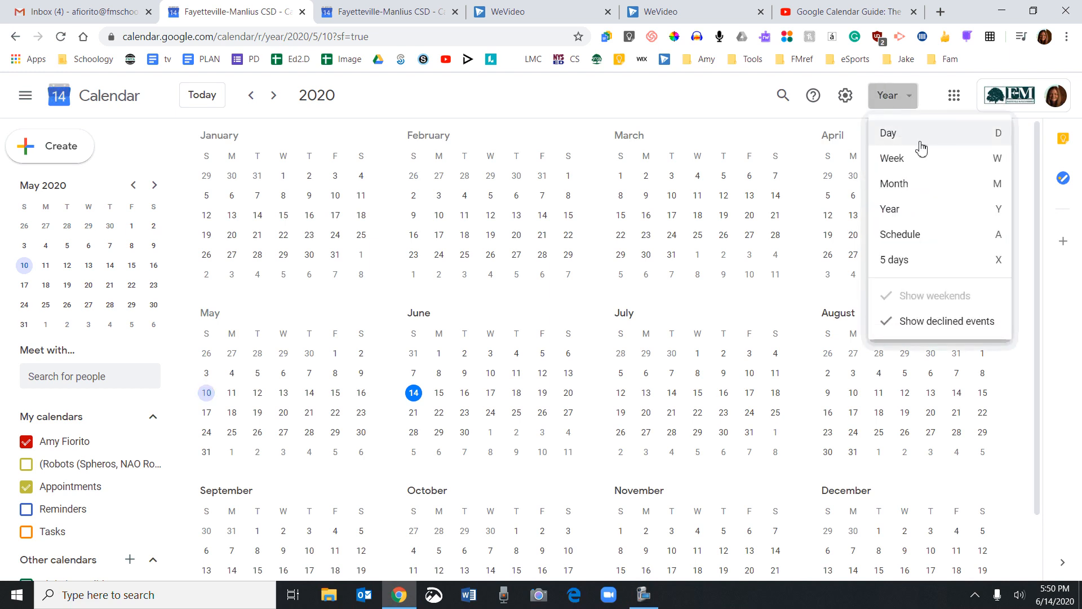
pyautogui.click(919, 160)
# Step: Check the available view options, and look at the following week before returning to the week of May 10
pyautogui.click(907, 107)
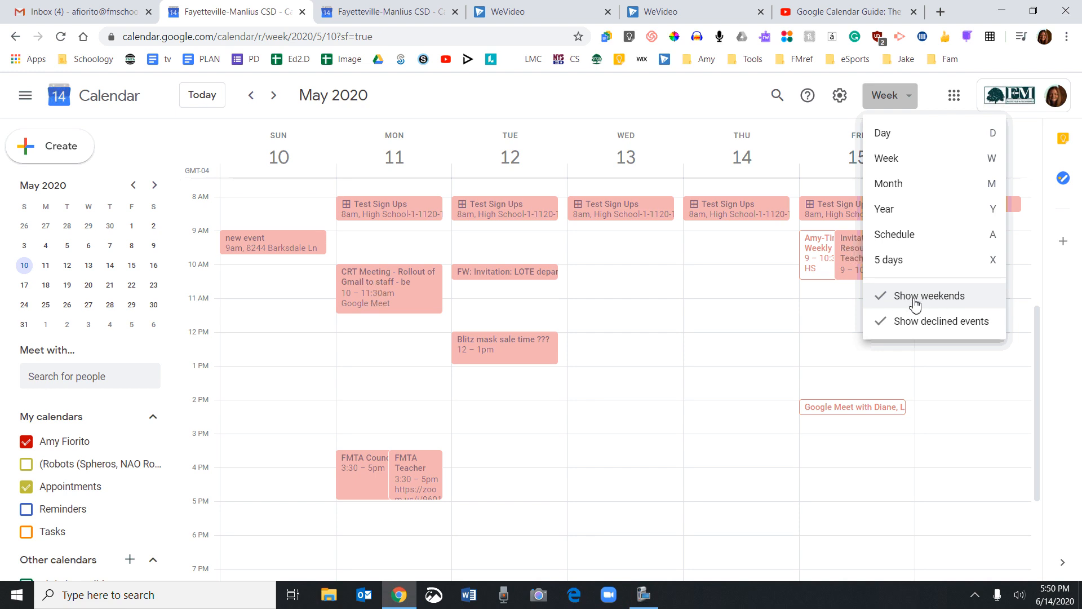
pyautogui.click(519, 93)
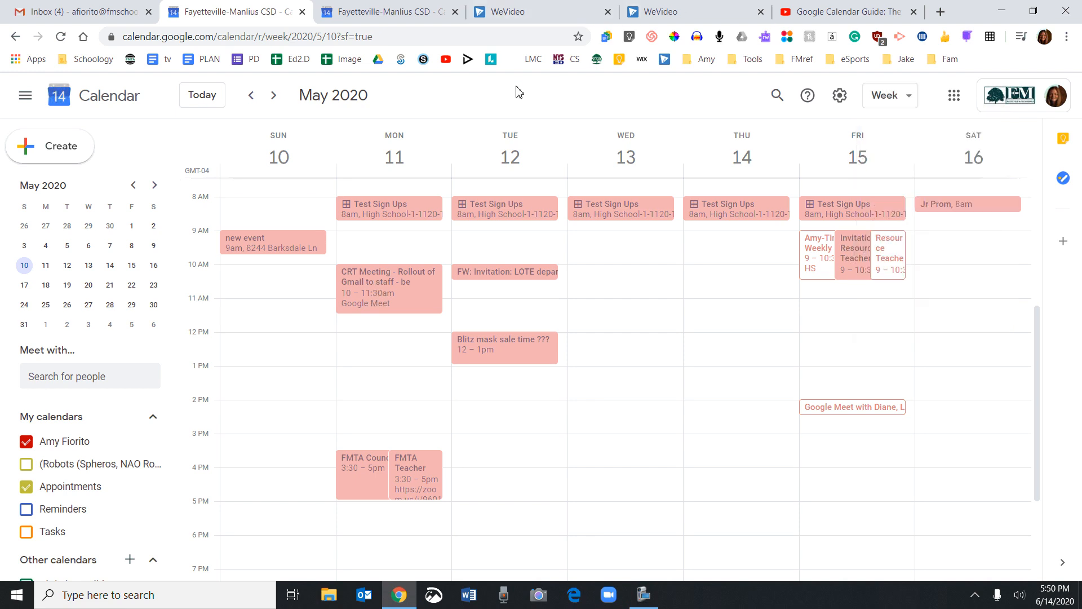
pyautogui.click(273, 95)
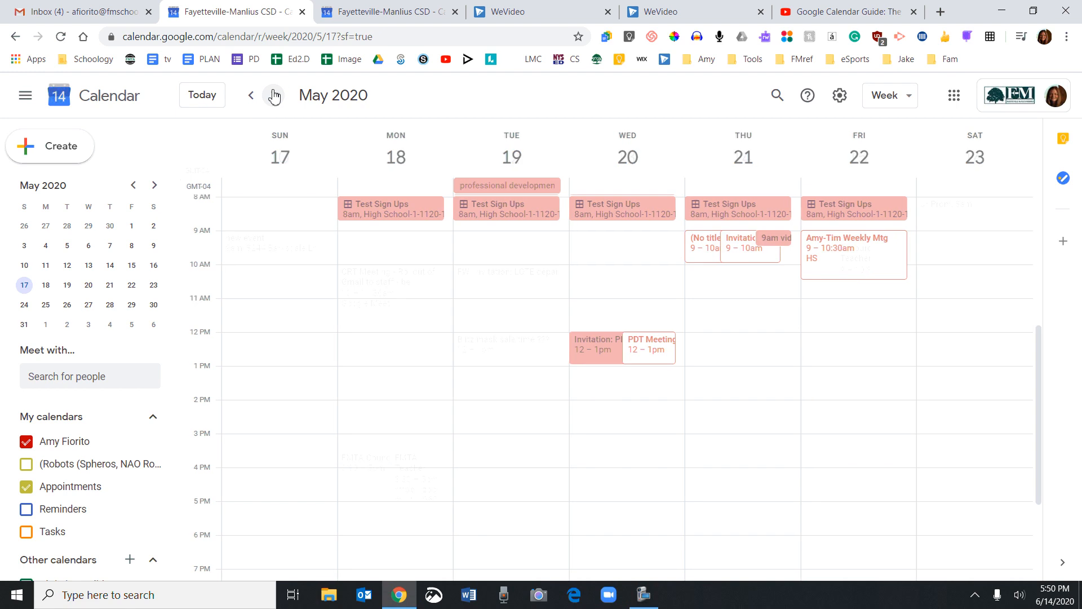
pyautogui.click(252, 97)
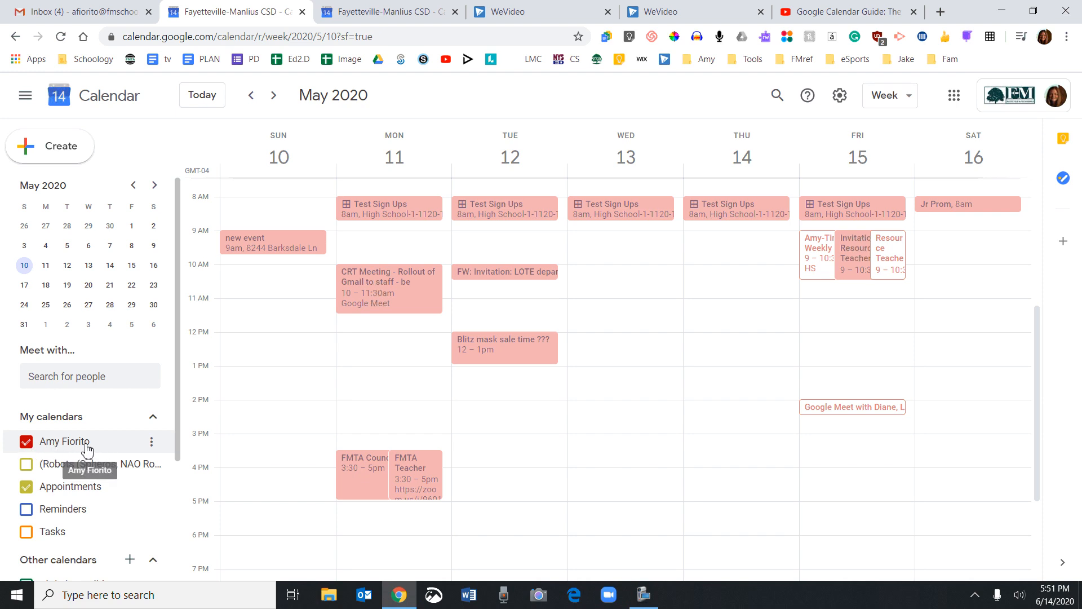
# Step: Change the colour of the owner's personal calendar to purple and hide the Appointments calendar
pyautogui.click(151, 441)
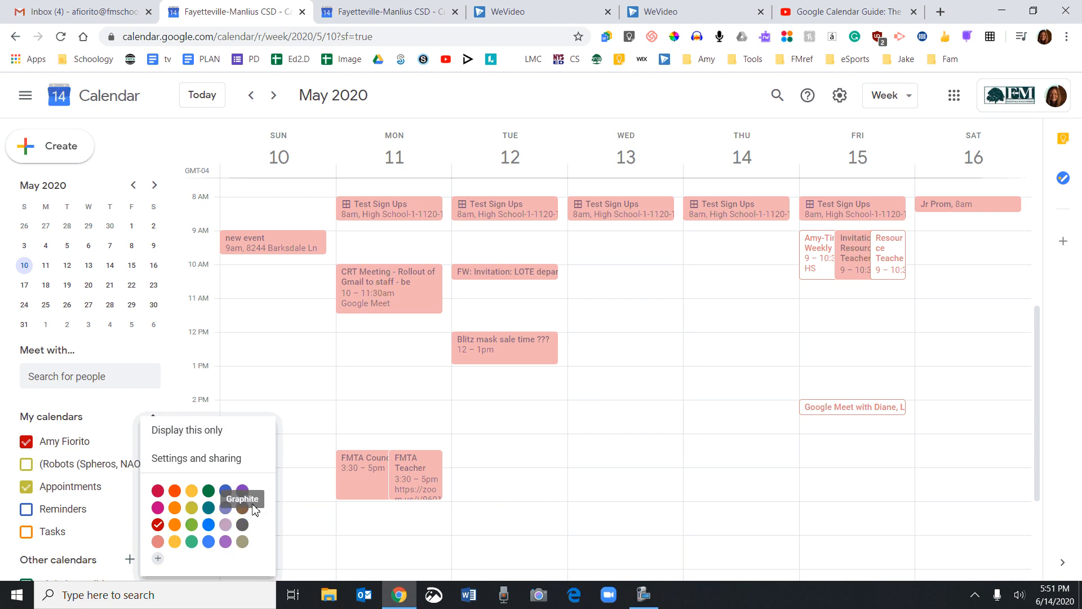
pyautogui.click(243, 491)
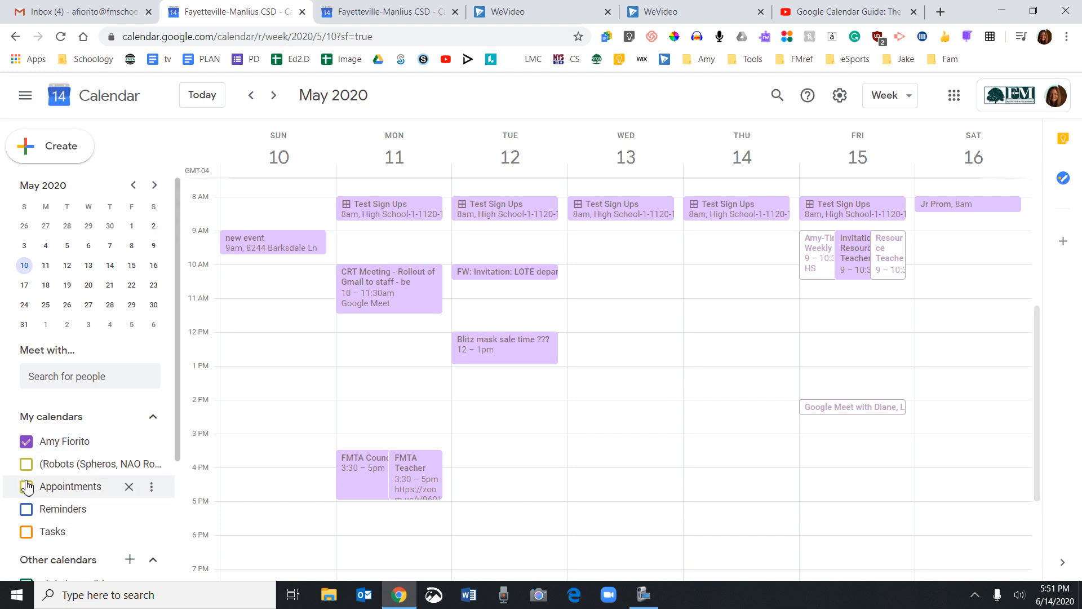
# Step: Create a new calendar named "Inservice" and return to the week view
pyautogui.moveTo(176, 344); pyautogui.dragTo(177, 490)
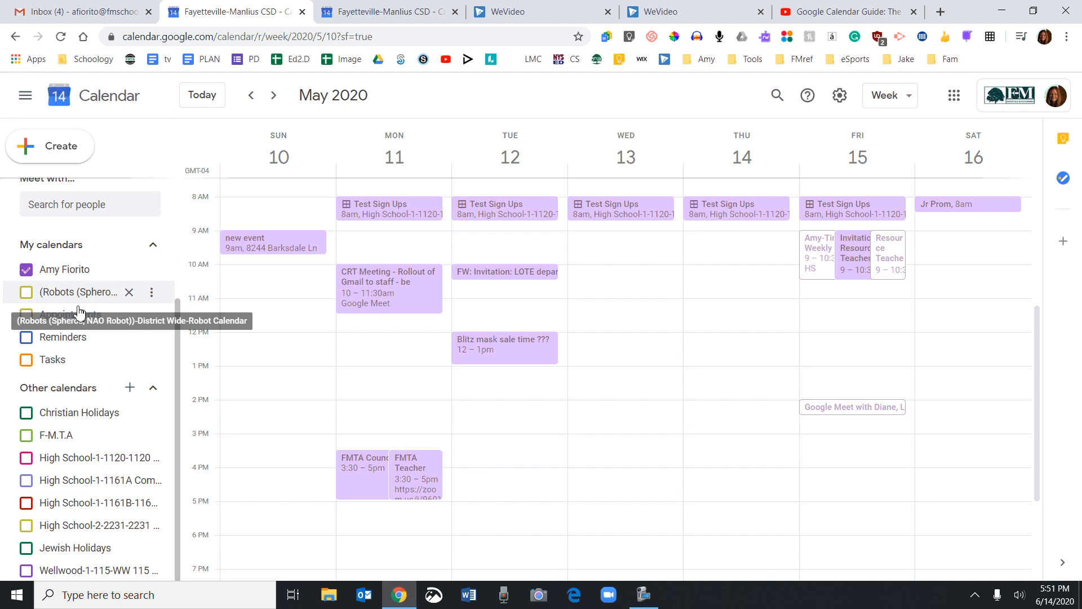
pyautogui.click(130, 388)
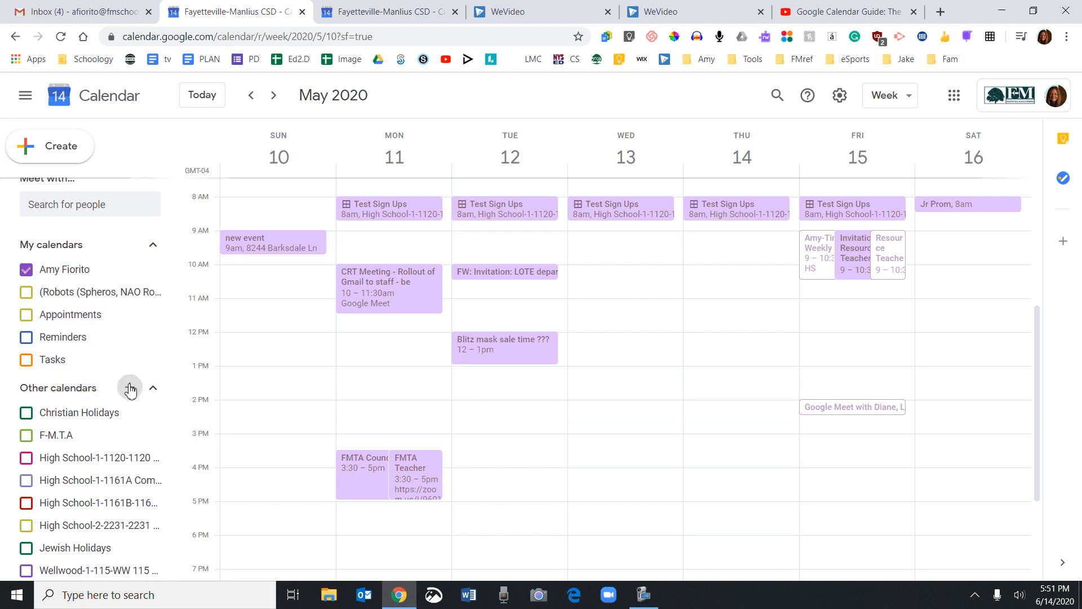
pyautogui.click(150, 427)
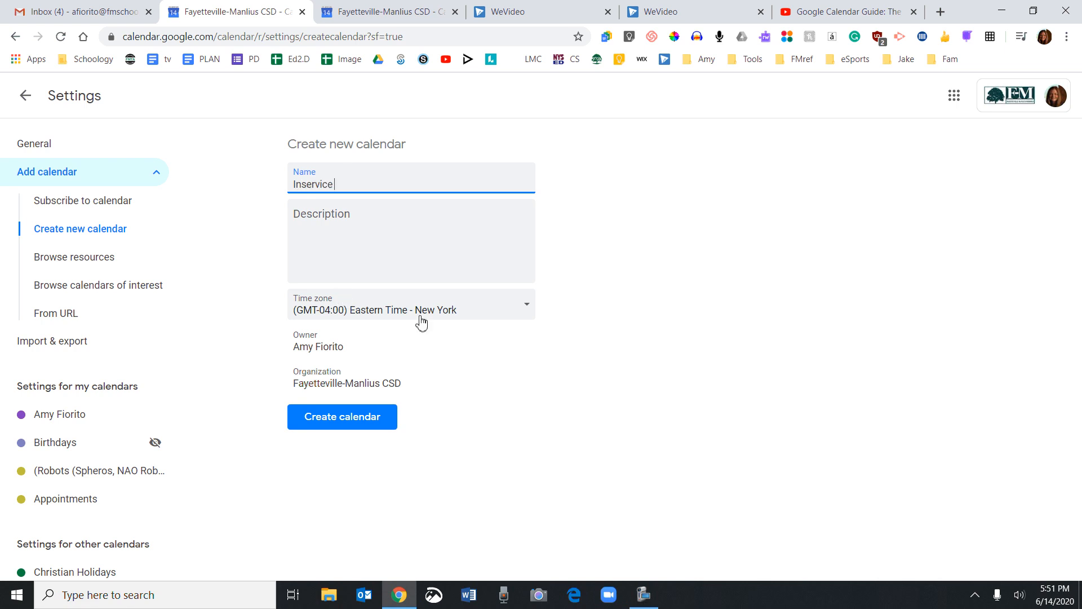
pyautogui.click(338, 417)
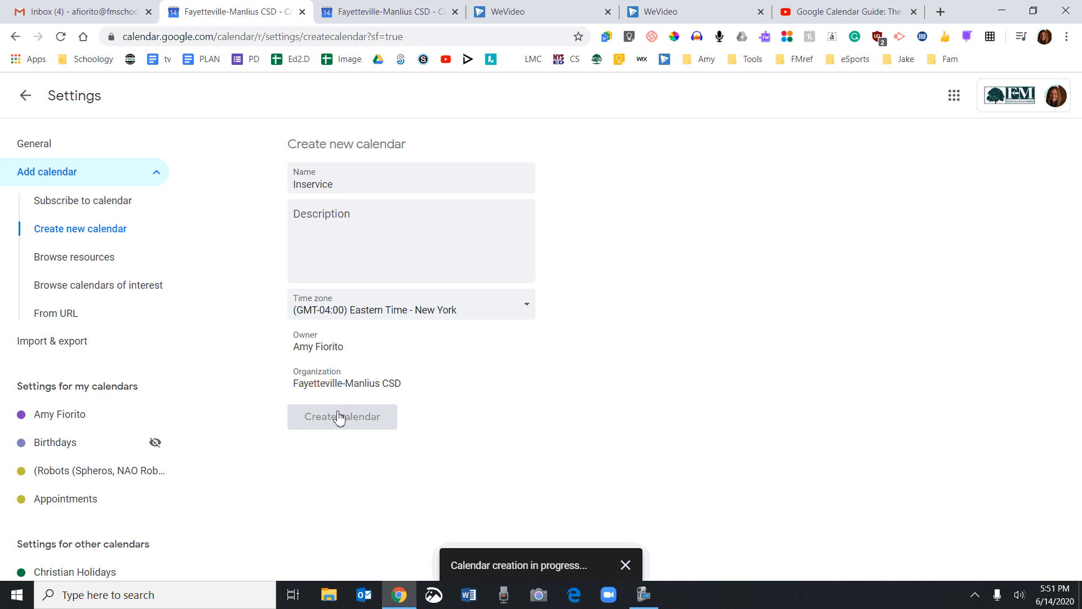
pyautogui.click(27, 97)
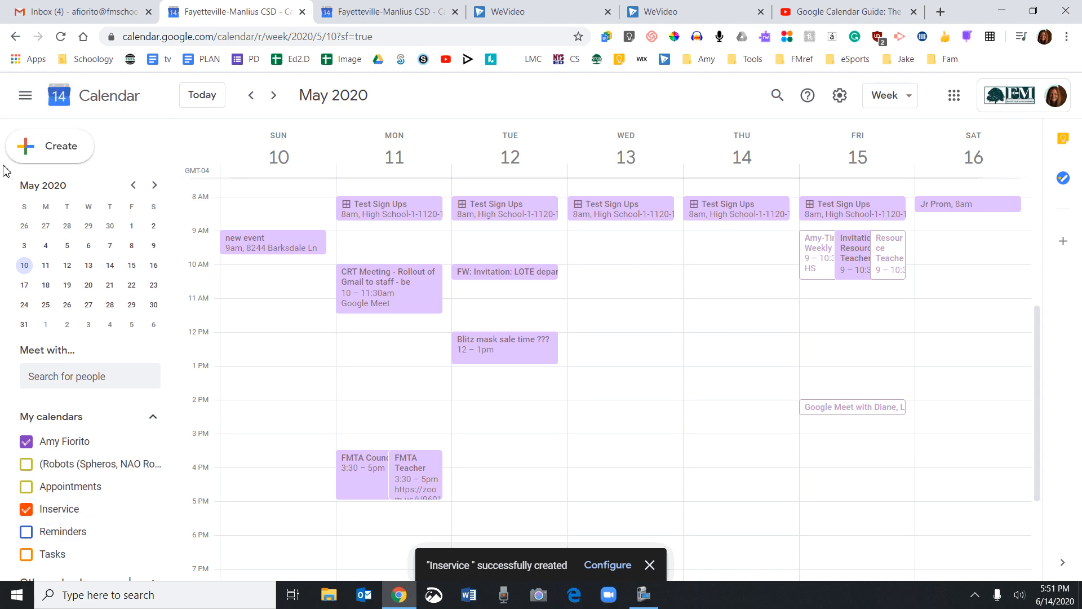
# Step: Start a new event on the Inservice calendar and title it "new class"
pyautogui.click(57, 153)
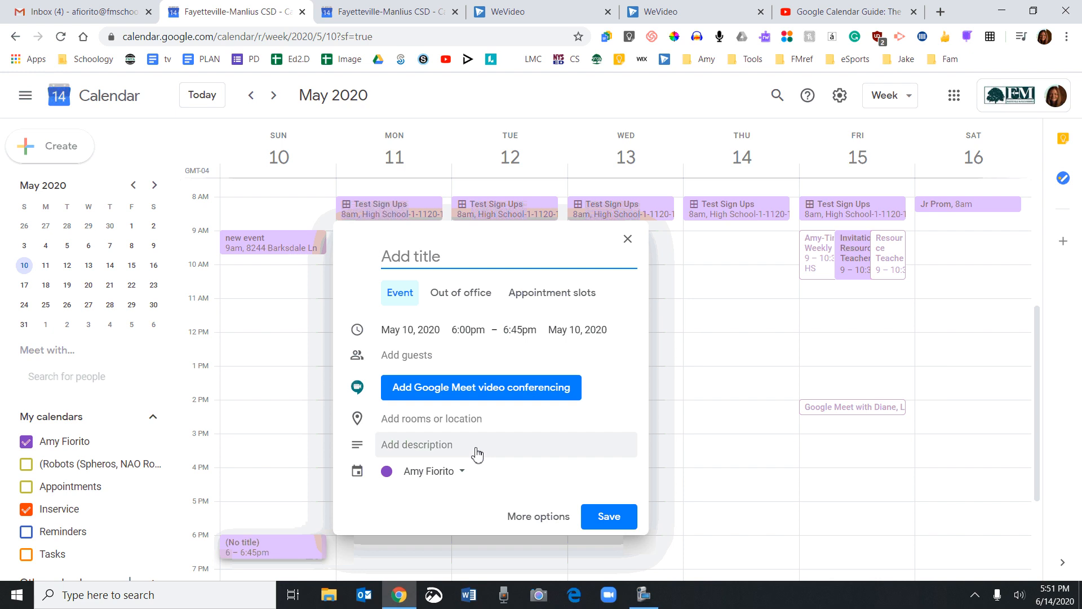
pyautogui.click(463, 481)
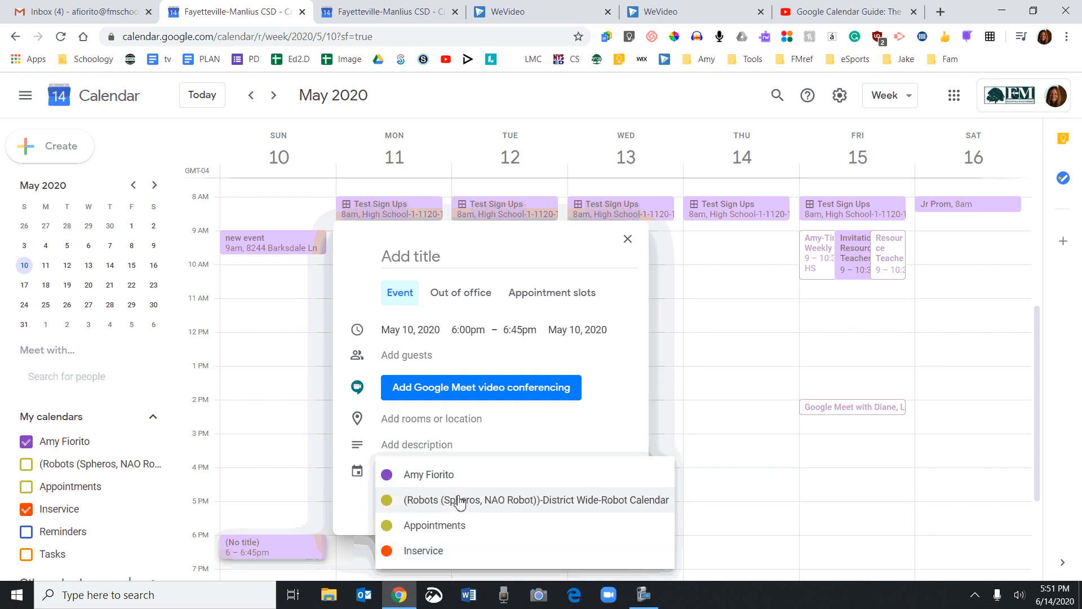
pyautogui.click(439, 558)
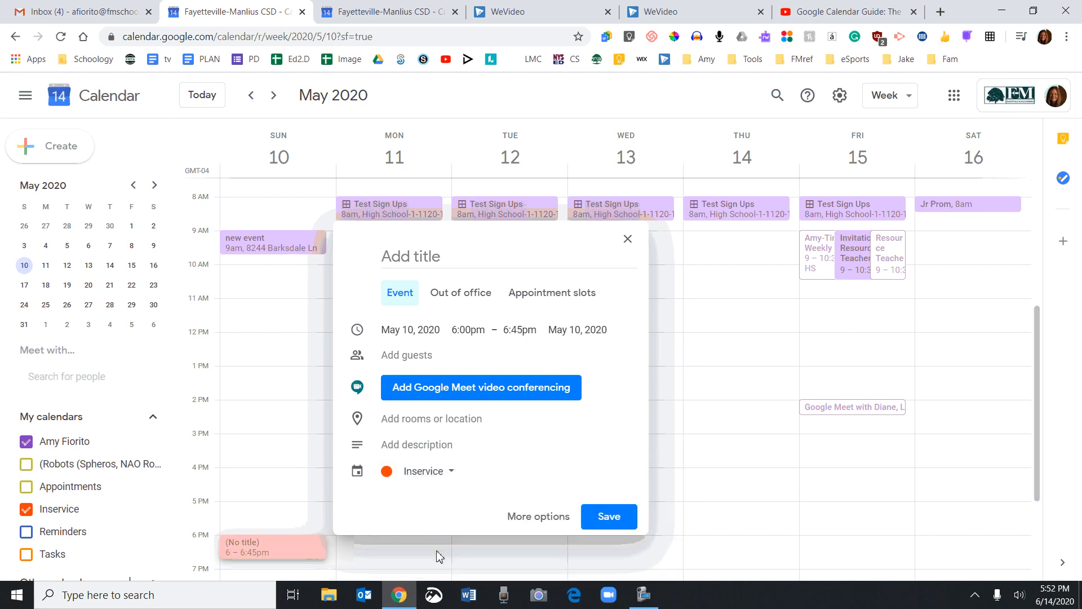
pyautogui.click(455, 263)
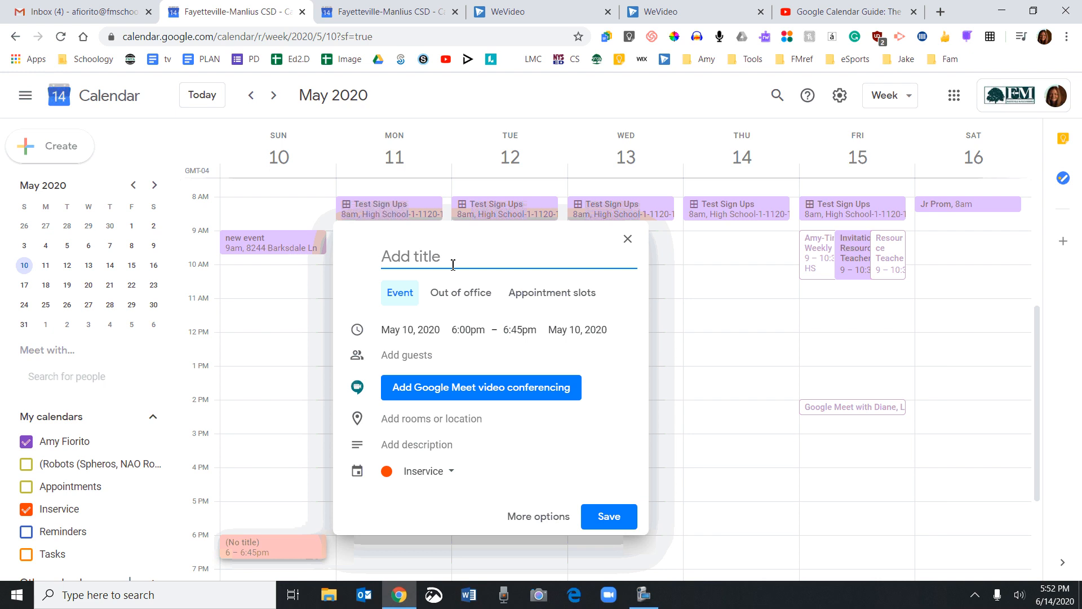
pyautogui.write('new class')
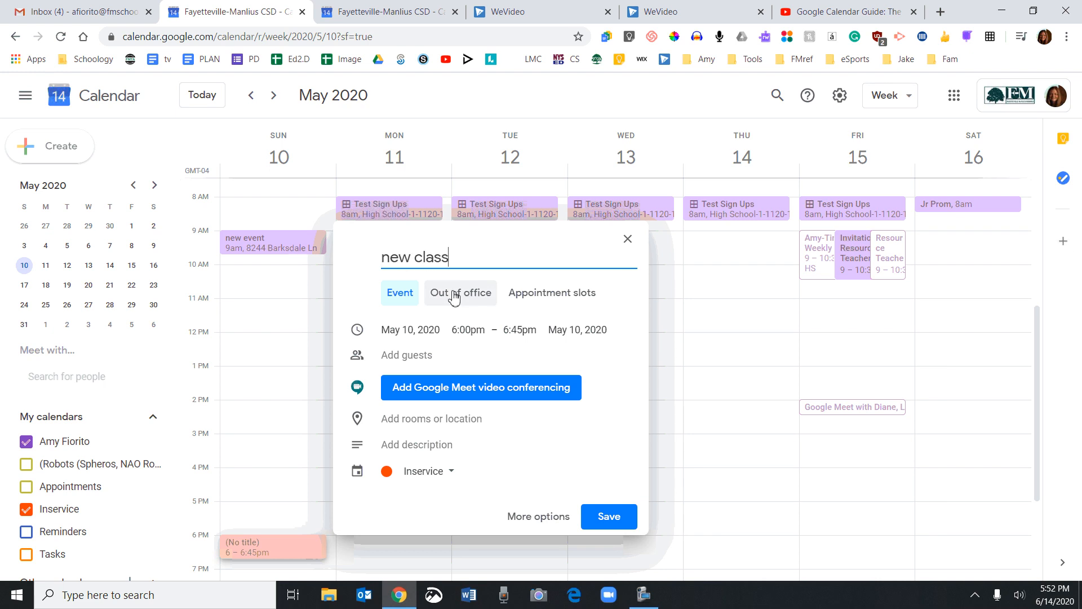
# Step: Set the "new class" event's start time to 10:00am on May 10 and save it
pyautogui.click(475, 332)
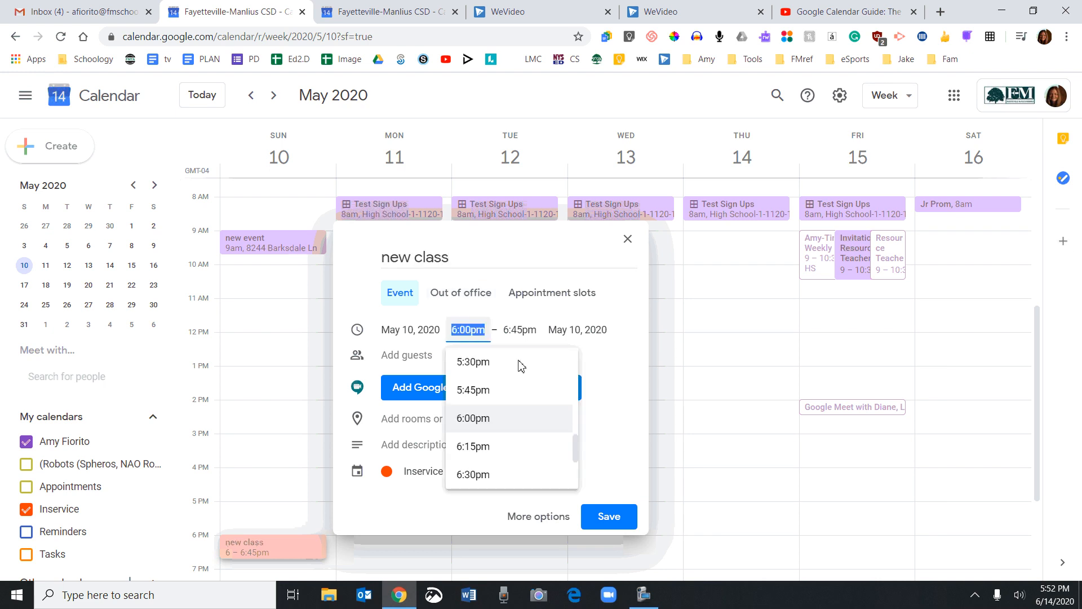
pyautogui.moveTo(573, 447); pyautogui.dragTo(564, 377)
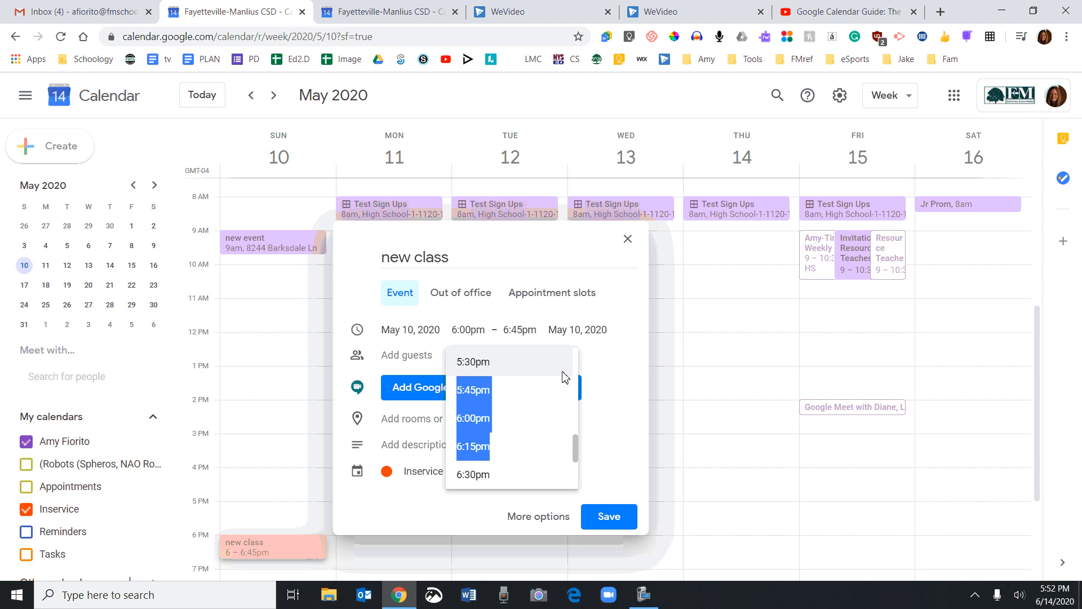
pyautogui.moveTo(575, 447); pyautogui.dragTo(575, 411)
pyautogui.click(502, 457)
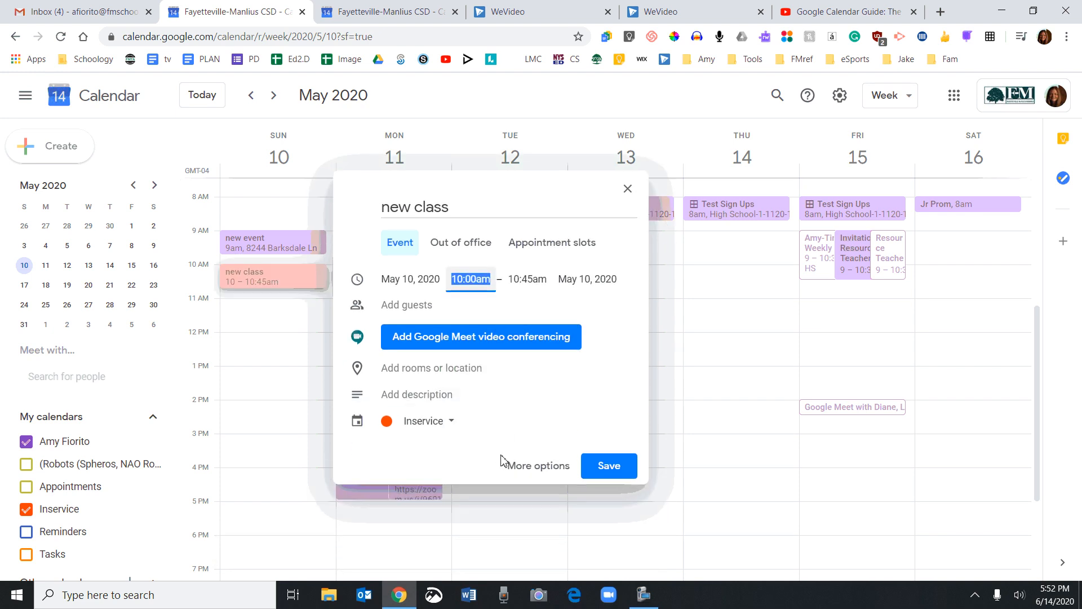
pyautogui.click(609, 467)
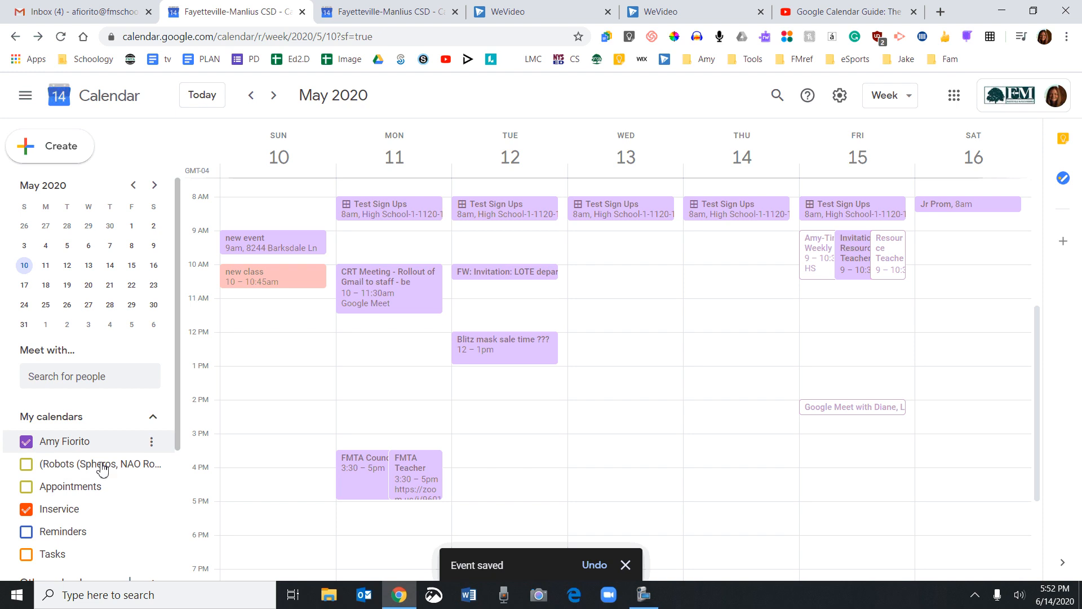
# Step: Hide and redisplay the Inservice calendar twice to show how its events toggle
pyautogui.click(26, 509)
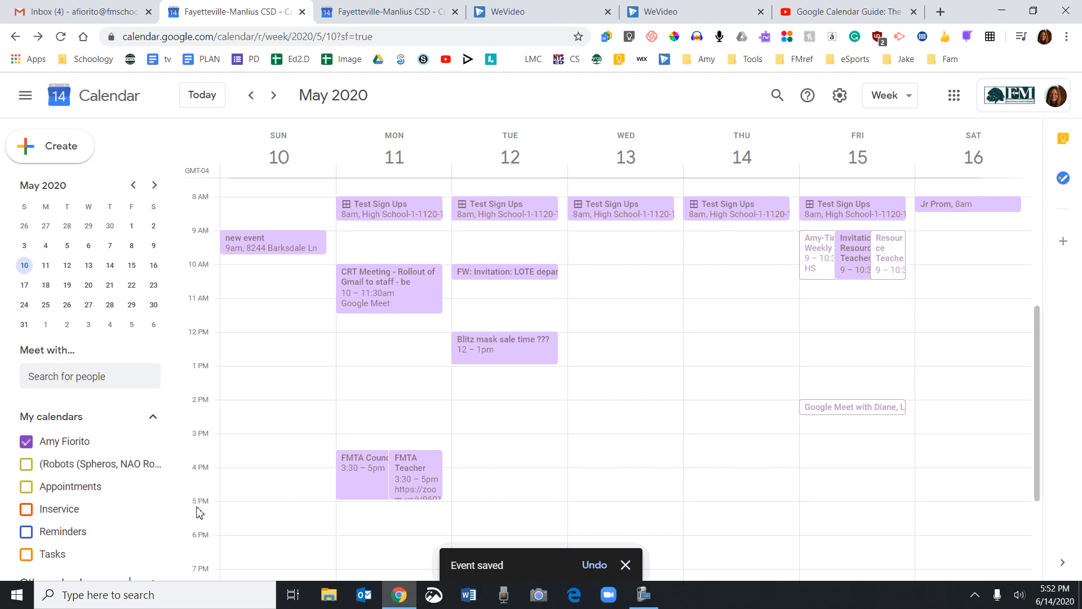
pyautogui.click(26, 510)
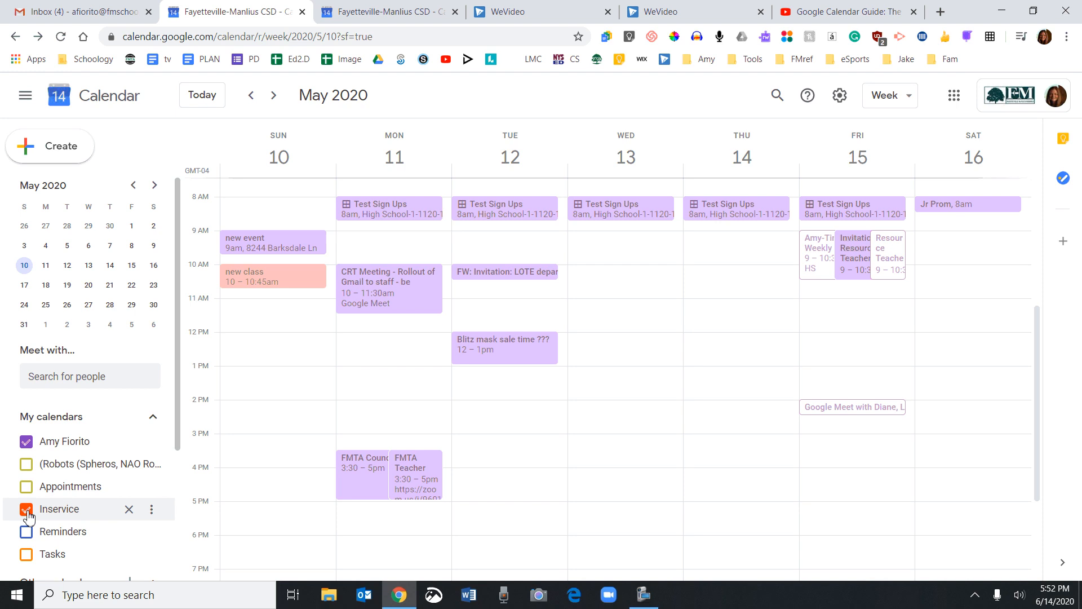
pyautogui.click(26, 510)
pyautogui.click(26, 510)
pyautogui.moveTo(177, 342); pyautogui.dragTo(180, 471)
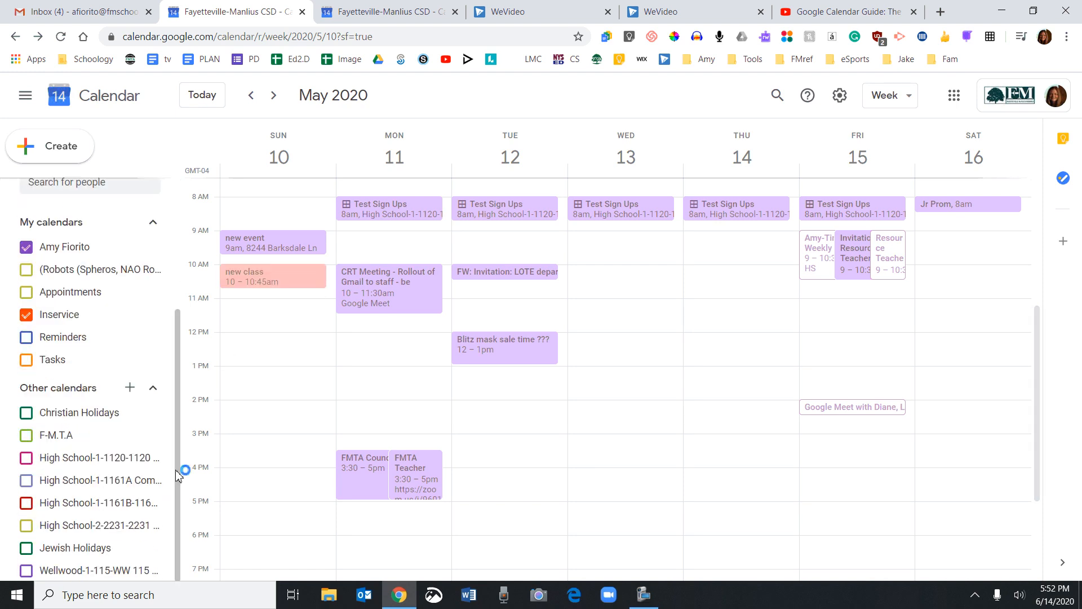
pyautogui.click(131, 389)
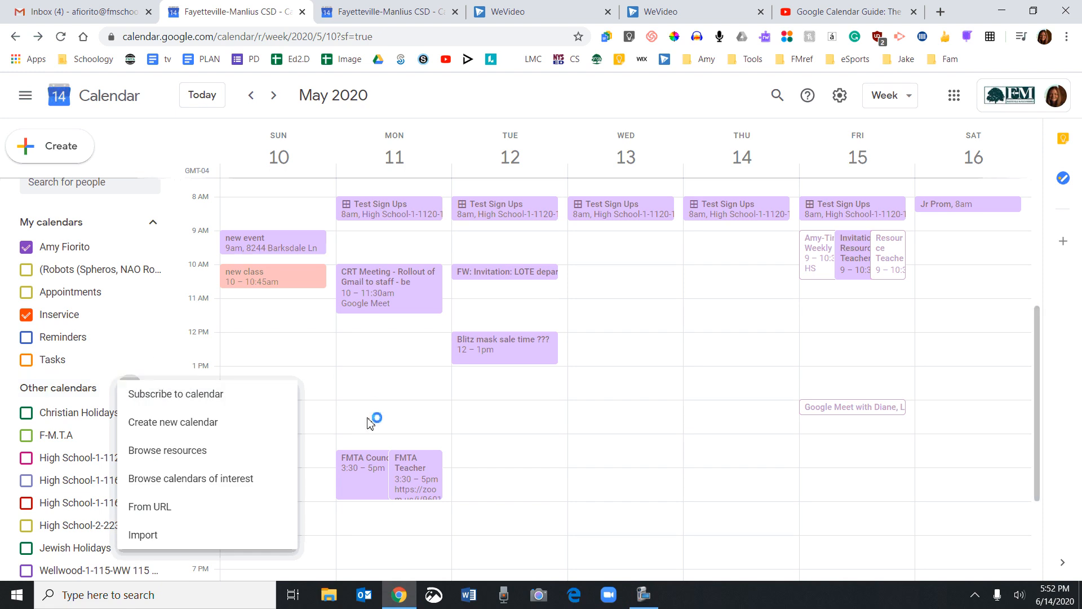
pyautogui.click(341, 411)
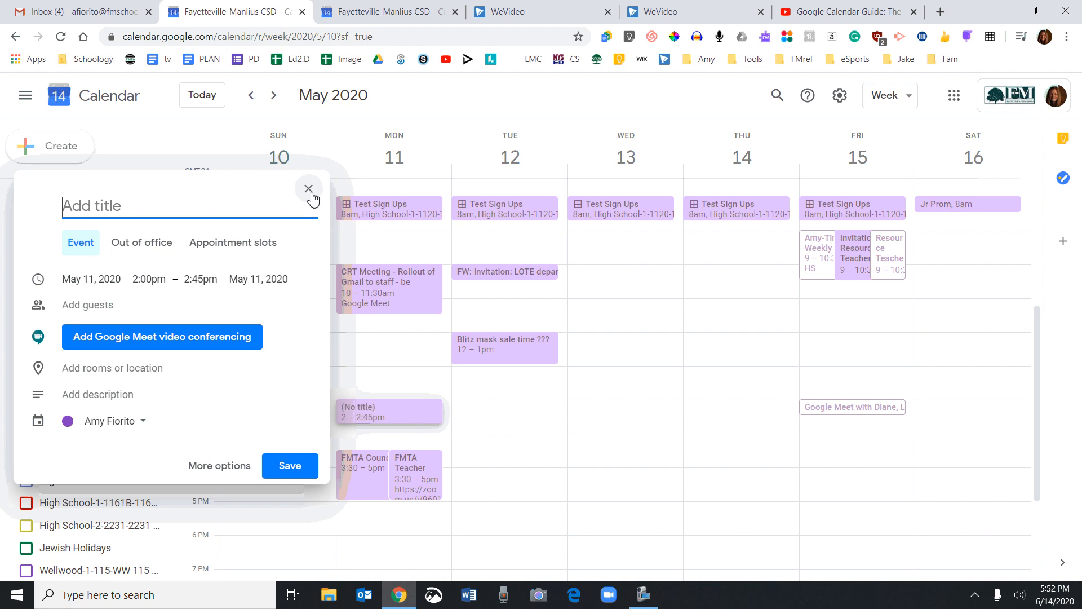
pyautogui.click(309, 189)
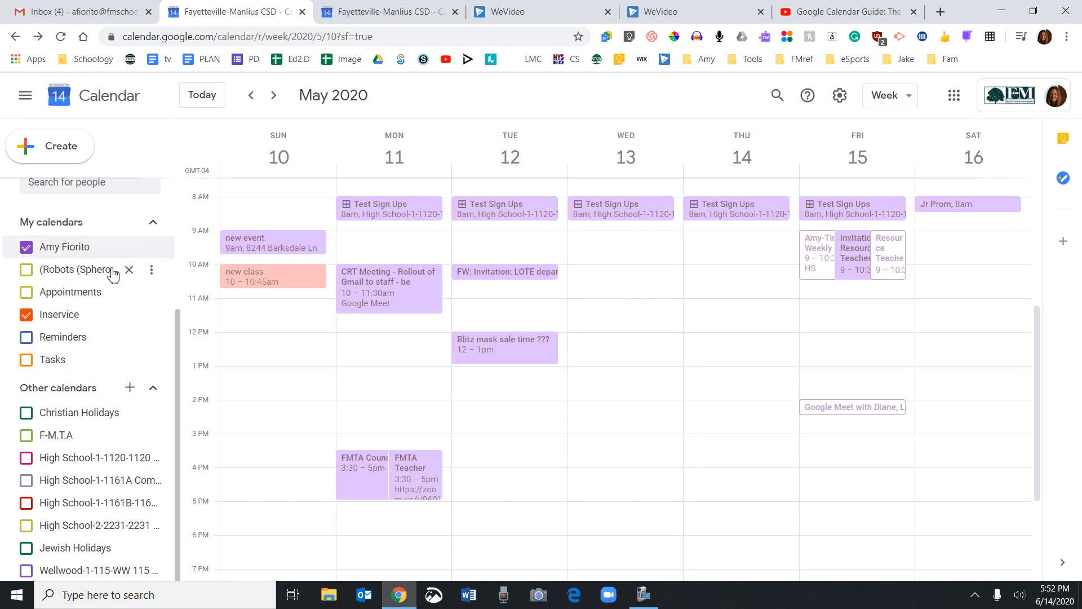
# Step: Turn the Inservice calendar's visibility off and back on once more
pyautogui.click(28, 317)
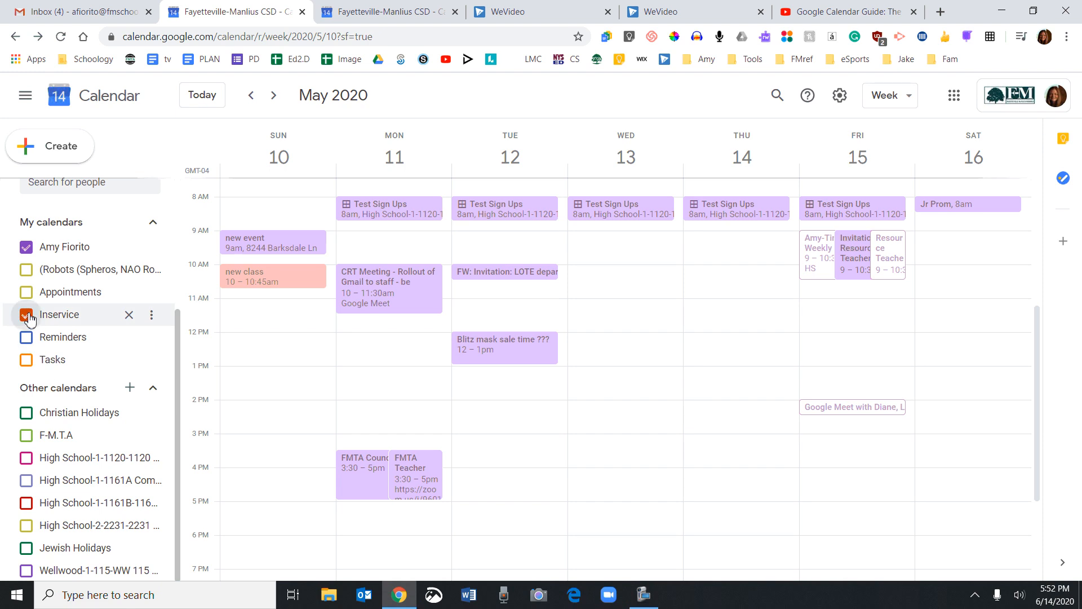
pyautogui.click(28, 317)
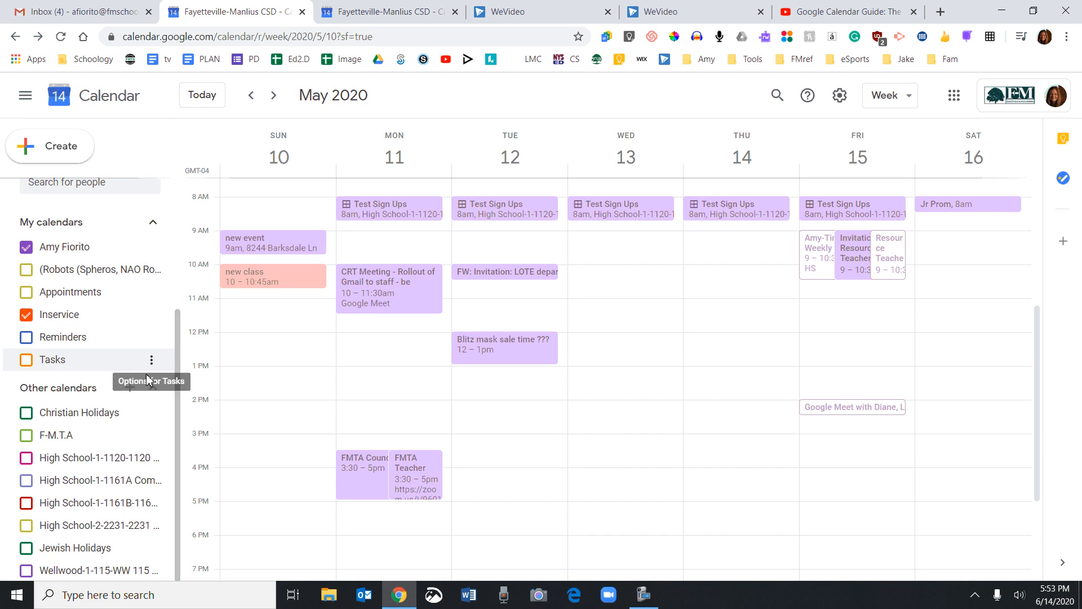
# Step: Browse the calendars of interest and add the Muslim Holidays calendar
pyautogui.click(130, 388)
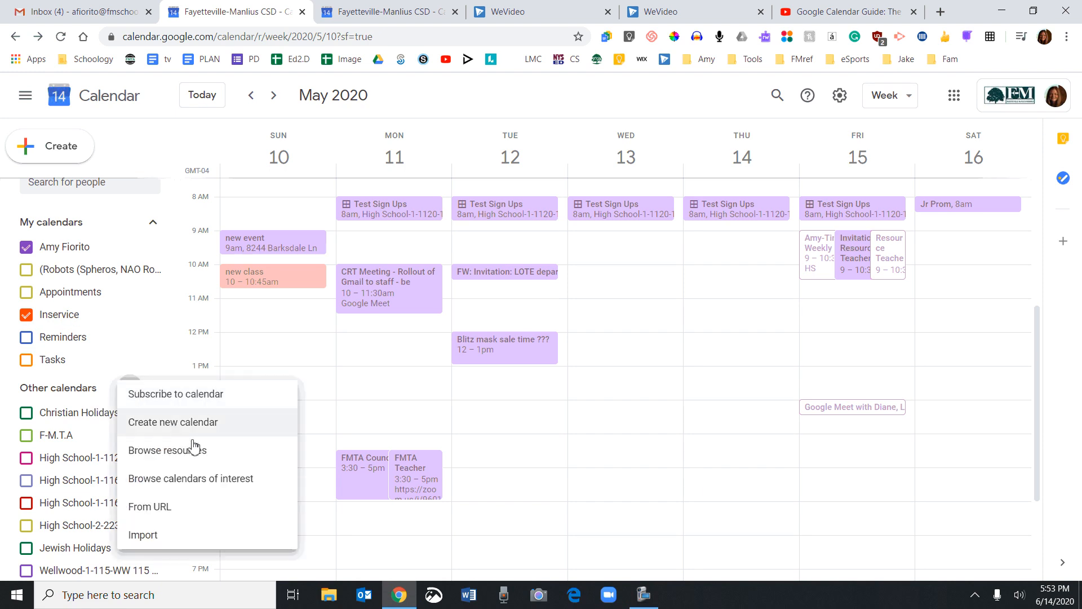
pyautogui.click(204, 478)
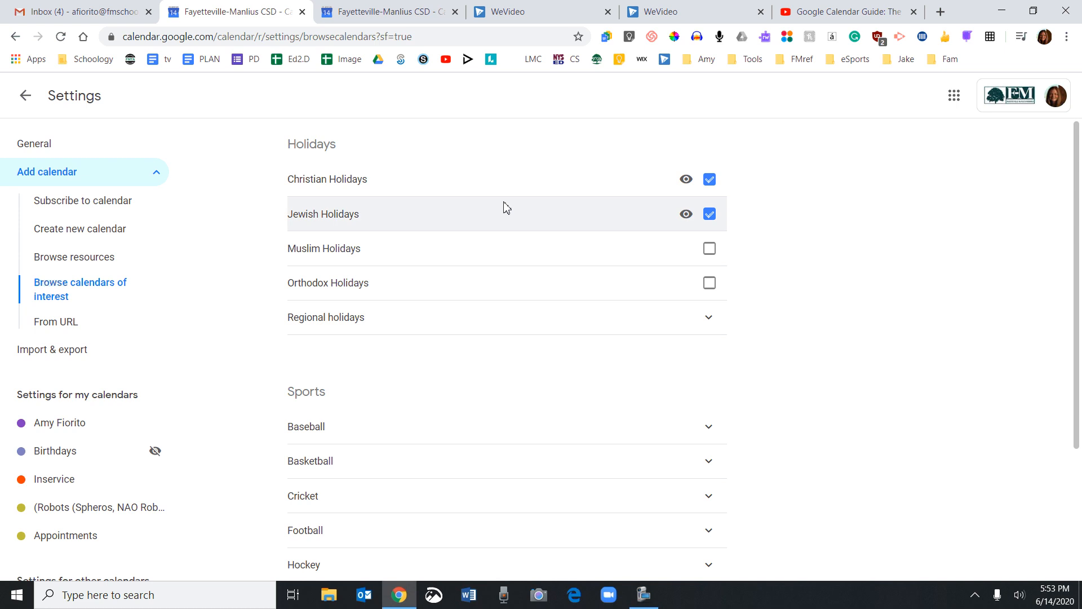
pyautogui.click(706, 252)
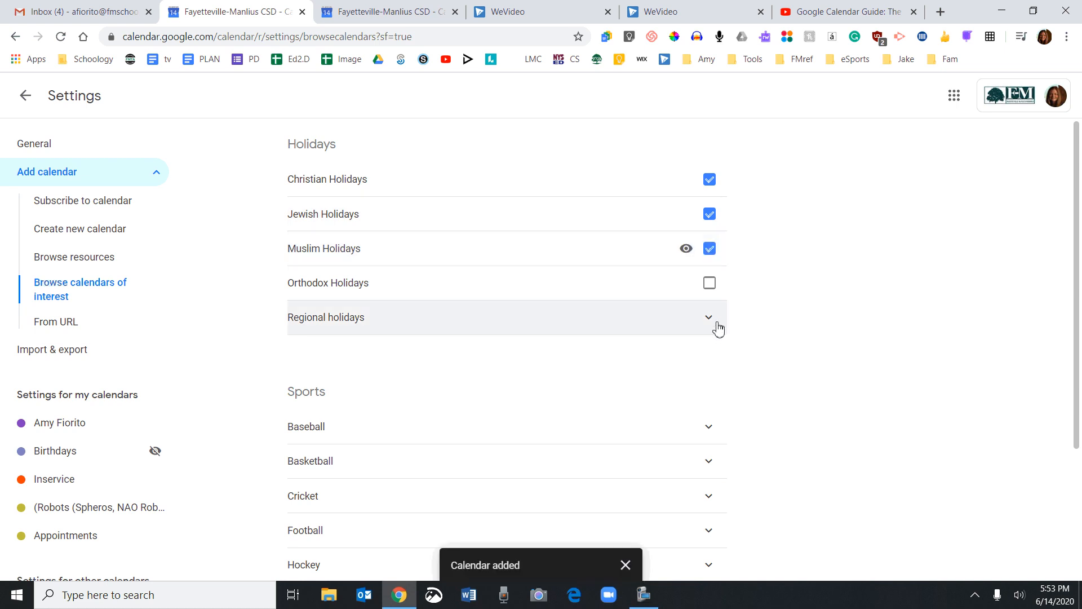
pyautogui.scroll(-3, 534, 412)
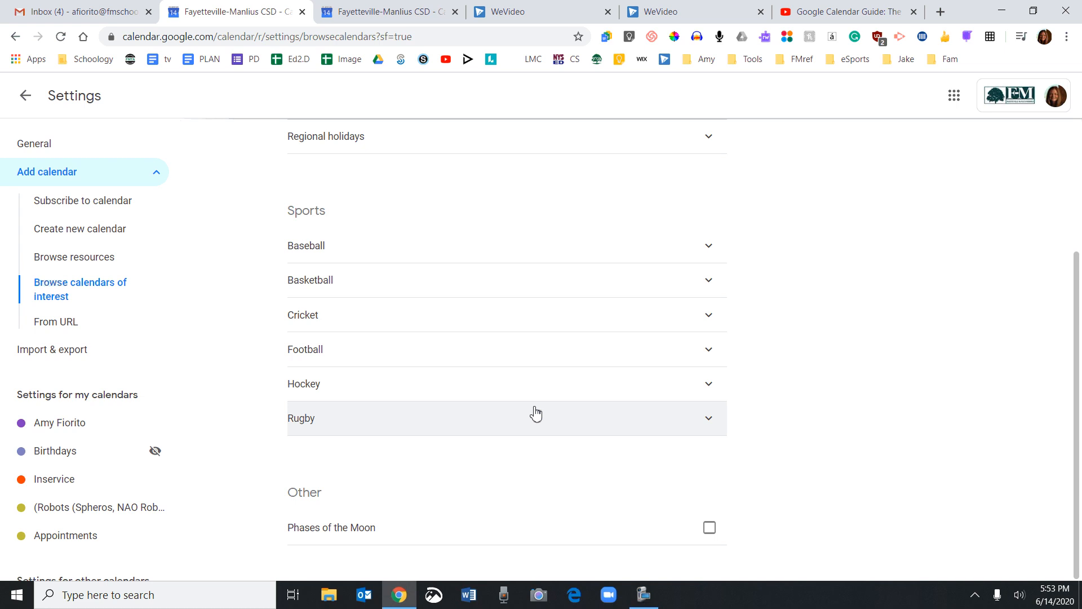
# Step: Look through the baseball calendars of interest, subscribe to the Phases of the Moon calendar, and return to the week view
pyautogui.click(709, 247)
pyautogui.click(709, 246)
pyautogui.click(709, 246)
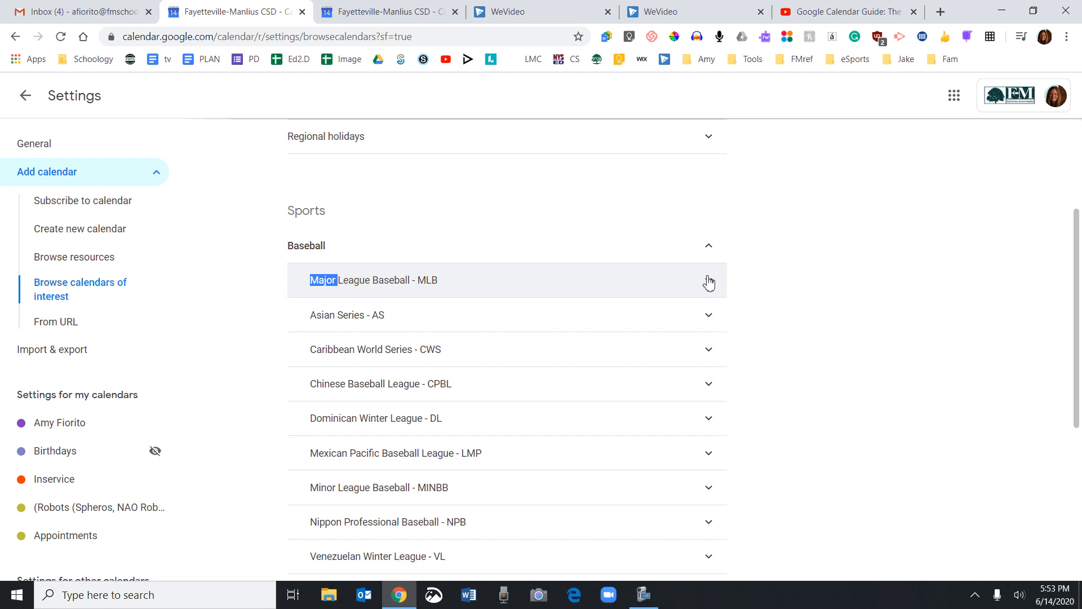
pyautogui.click(710, 246)
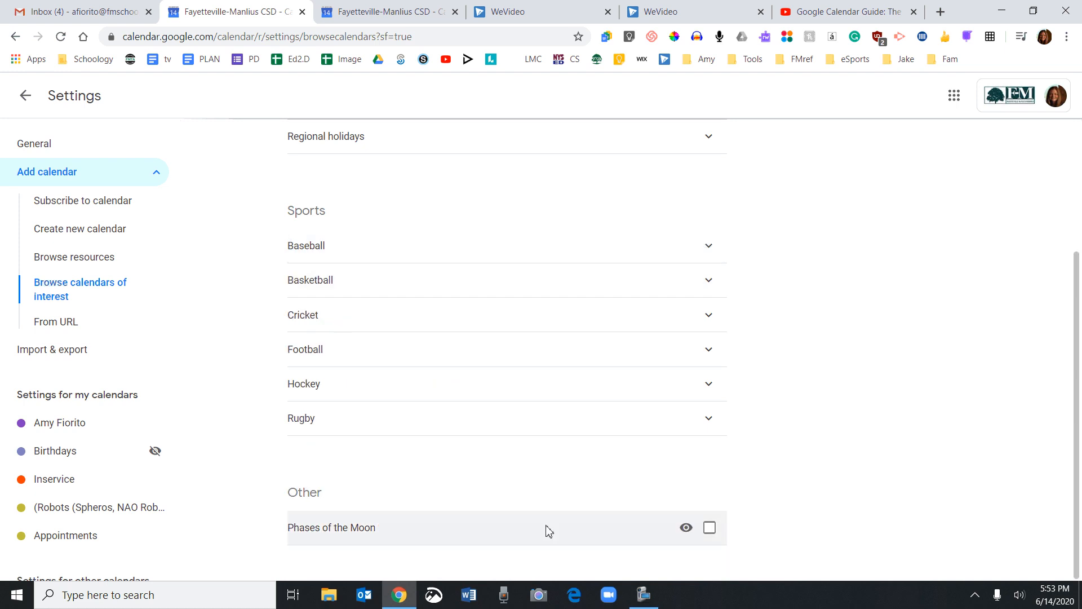
pyautogui.click(710, 530)
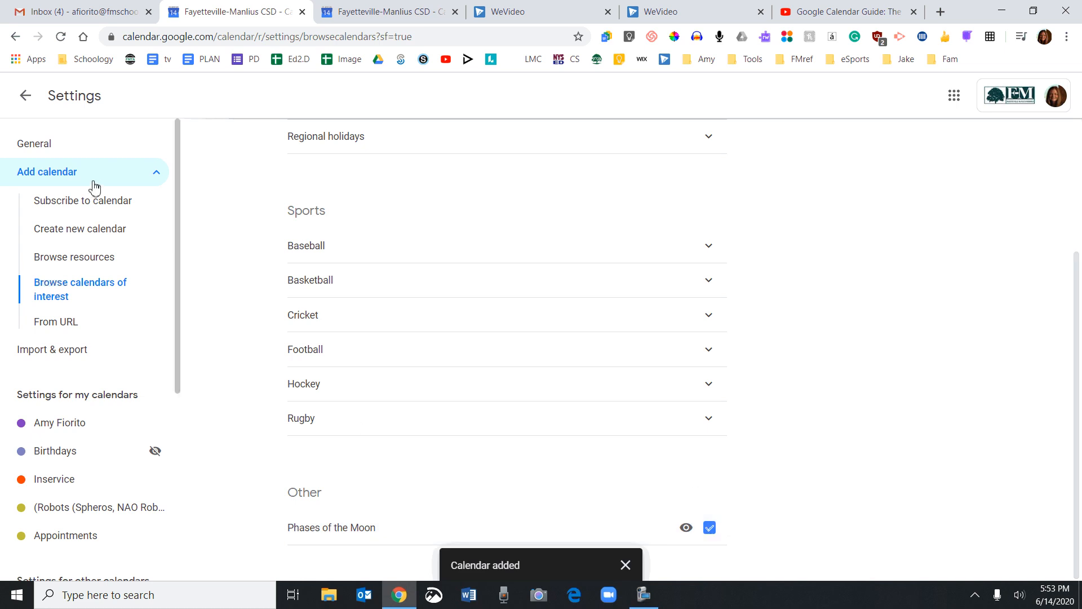
pyautogui.click(24, 100)
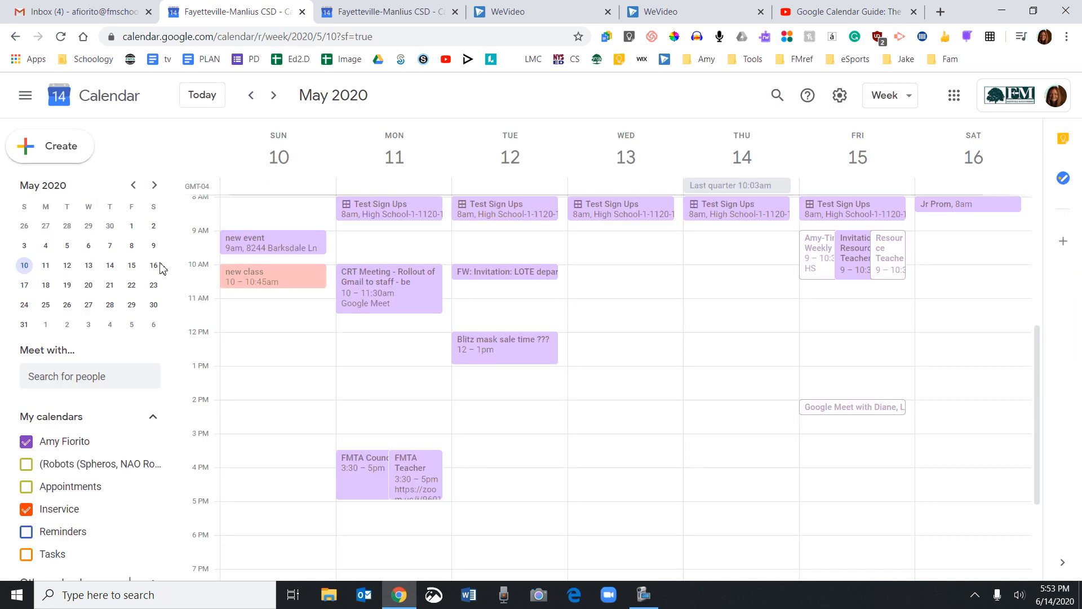
# Step: Try red as the Muslim Holidays calendar's colour and settle on yellow
pyautogui.scroll(-2, 90, 496)
pyautogui.scroll(-3, 93, 509)
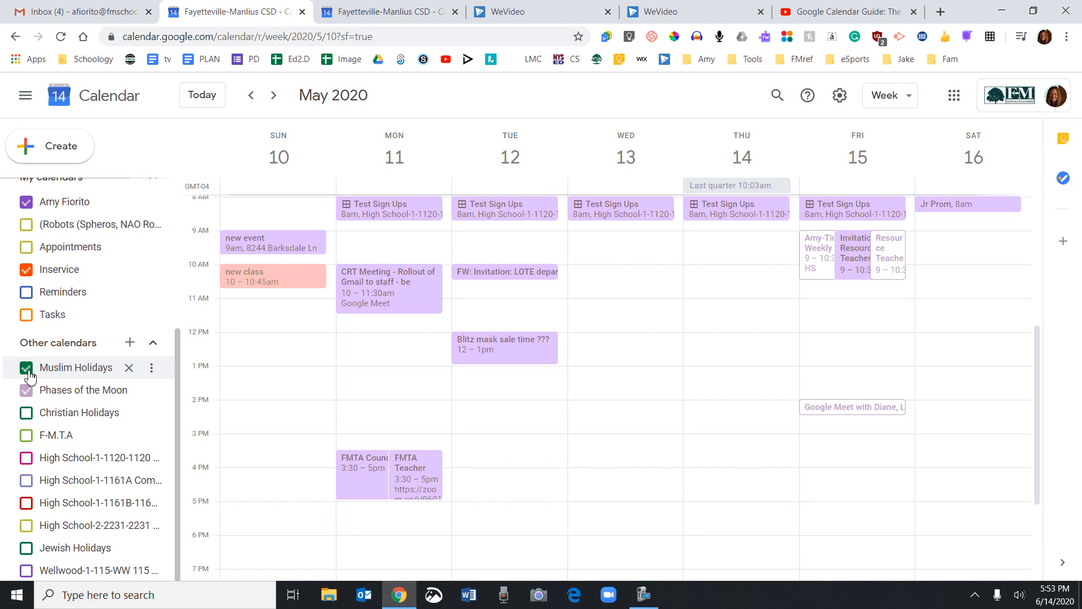
pyautogui.click(154, 371)
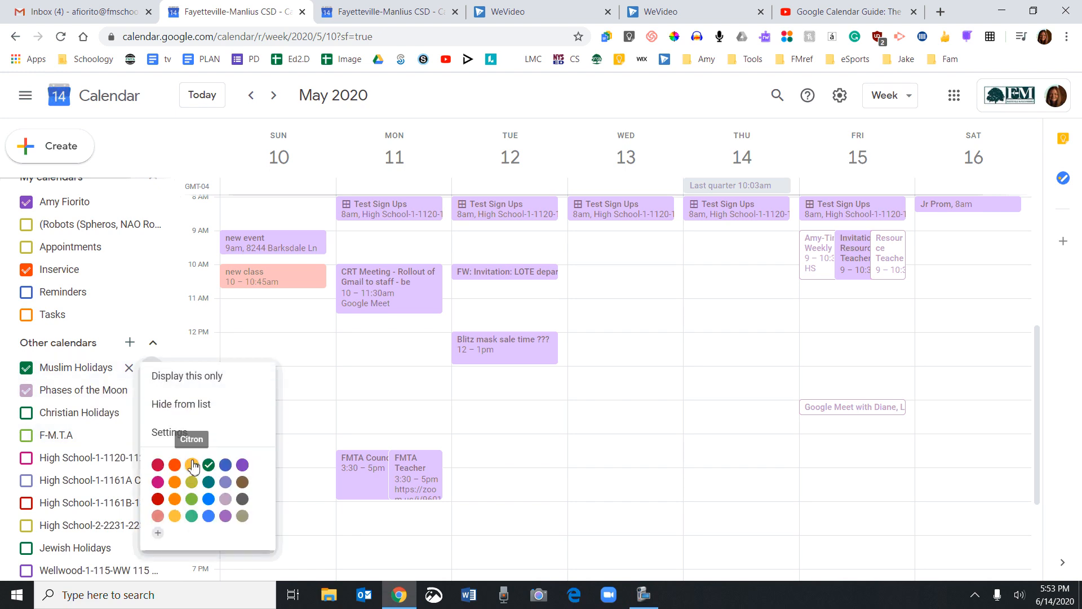
pyautogui.click(160, 466)
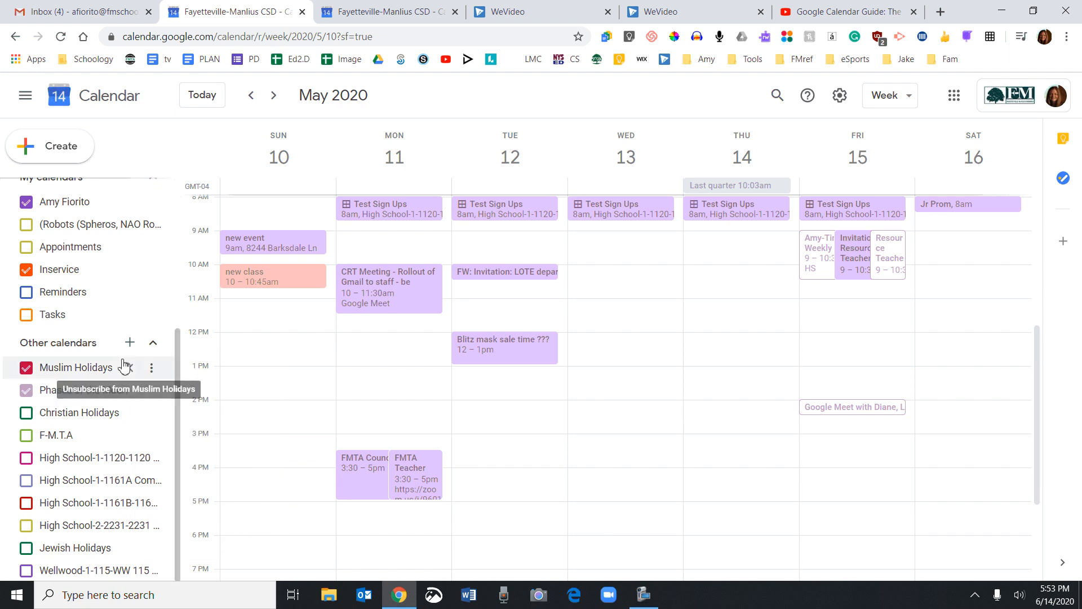
pyautogui.click(151, 369)
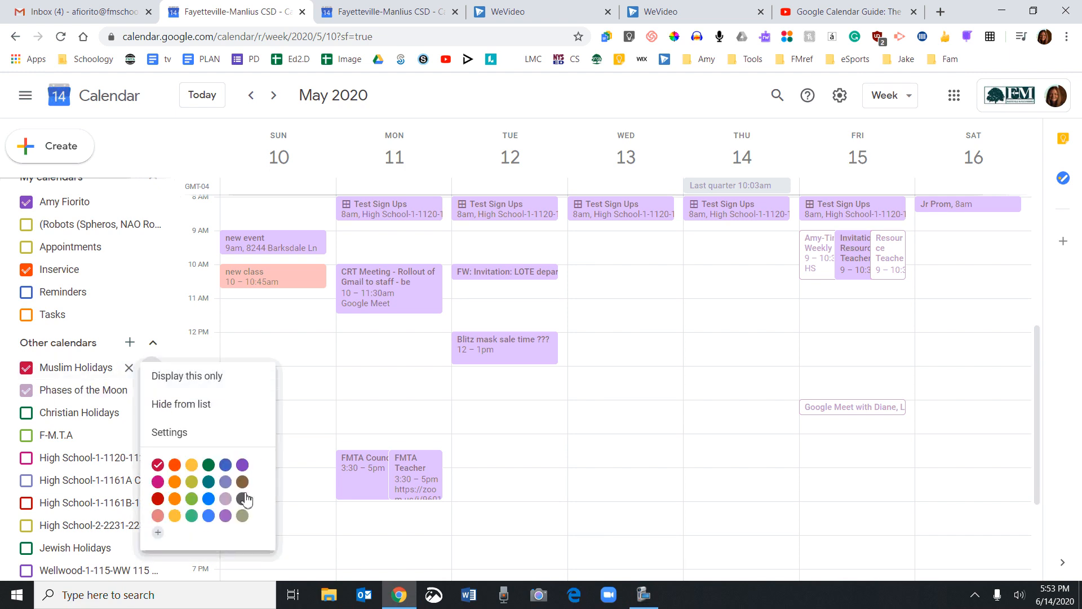
pyautogui.click(192, 465)
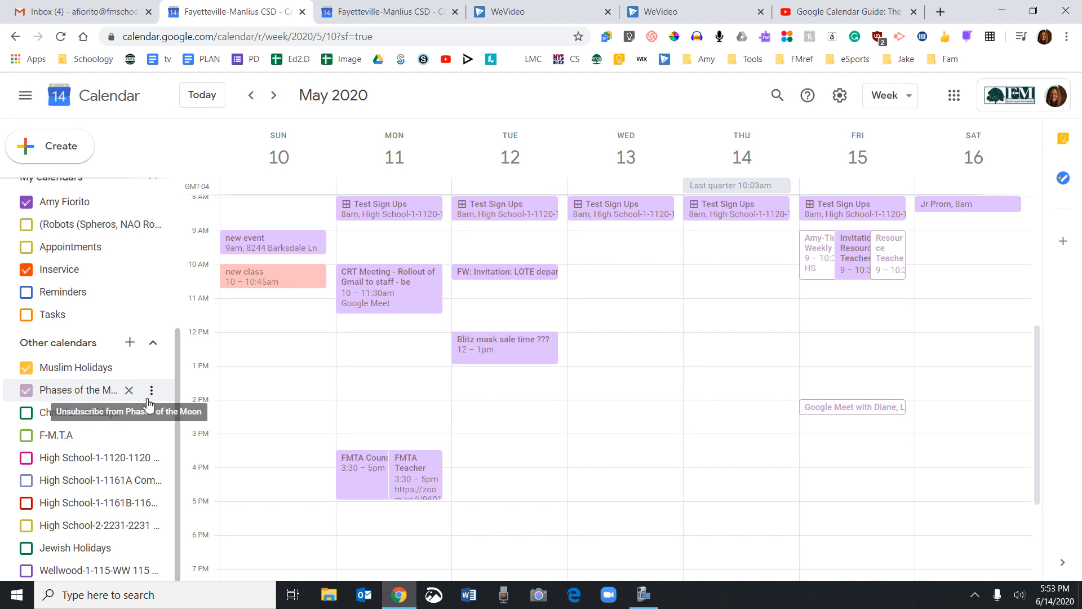
# Step: Recolour the Phases of the Moon calendar to the light grey-brown swatch, and toggle its visibility off and on
pyautogui.click(152, 390)
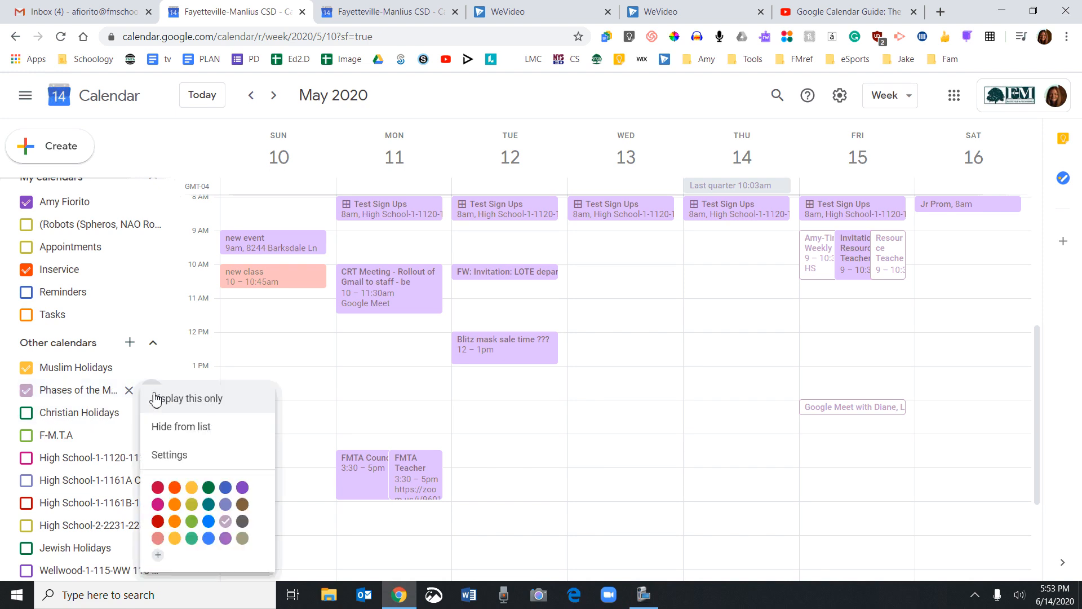
pyautogui.click(246, 542)
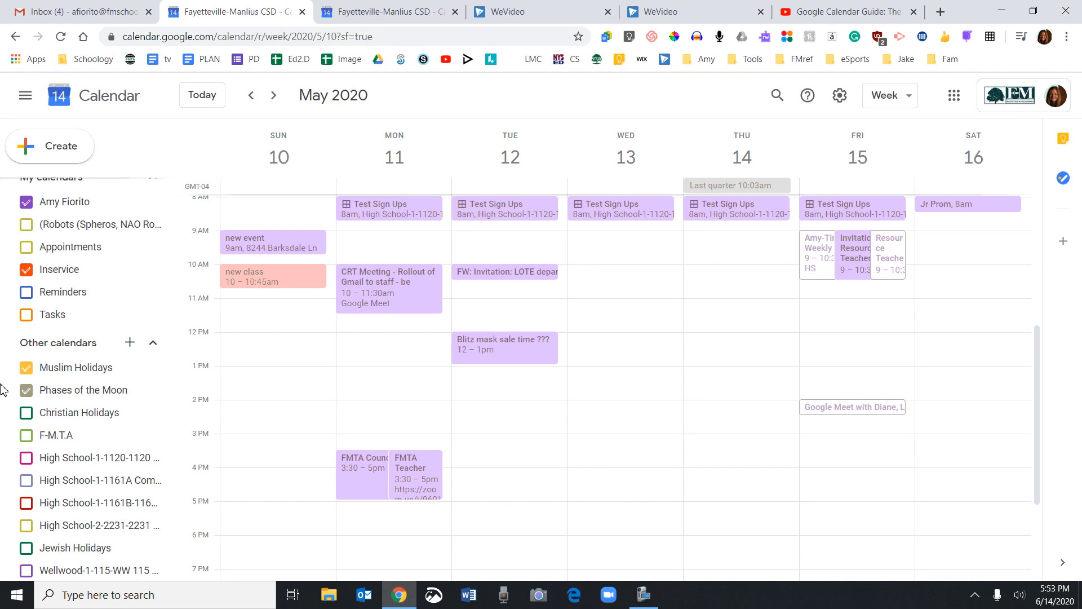
pyautogui.click(26, 390)
pyautogui.click(26, 391)
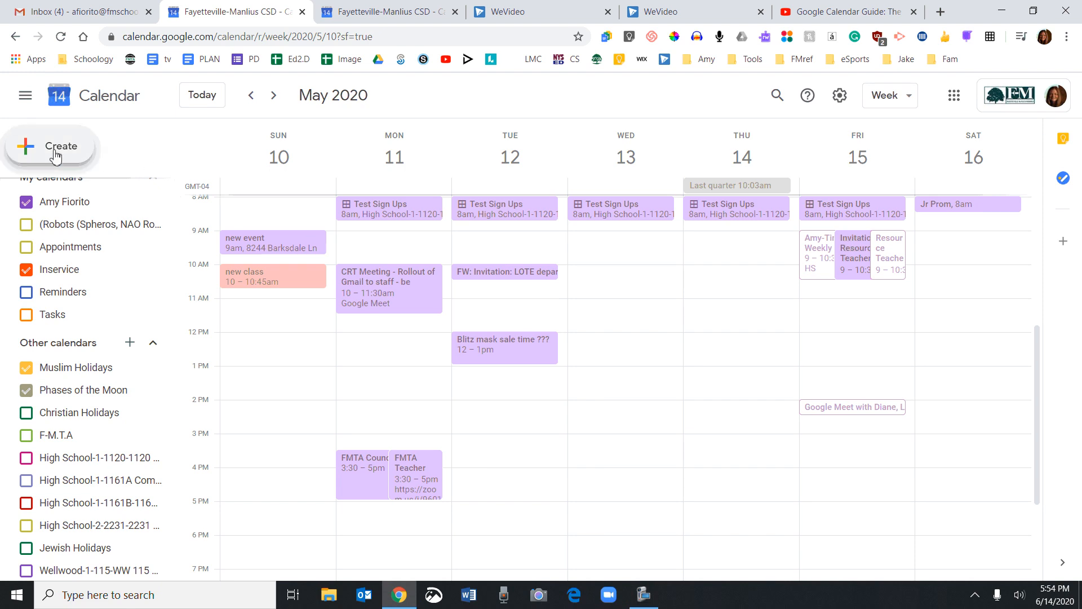
# Step: Create a new event with the full options open and title it "4th Period Physics Class"
pyautogui.click(25, 151)
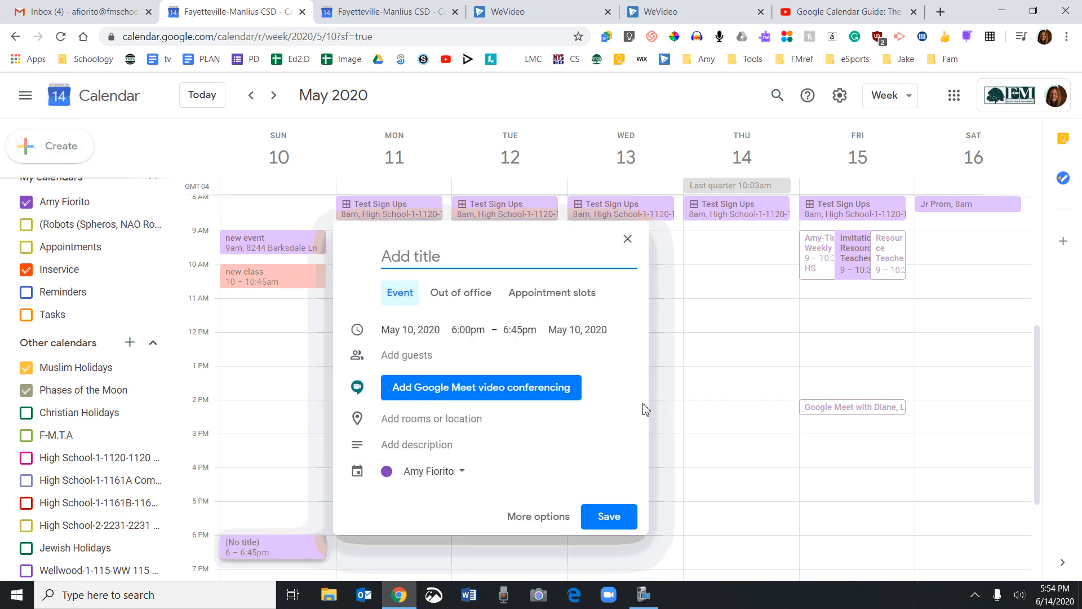
pyautogui.click(550, 515)
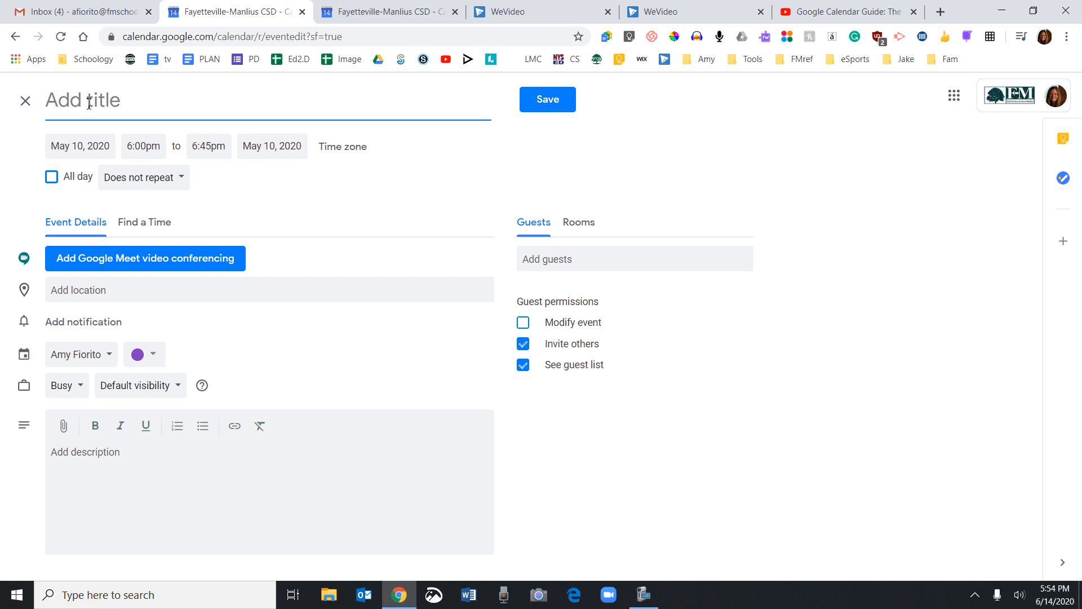
pyautogui.write('4th Period Physic')
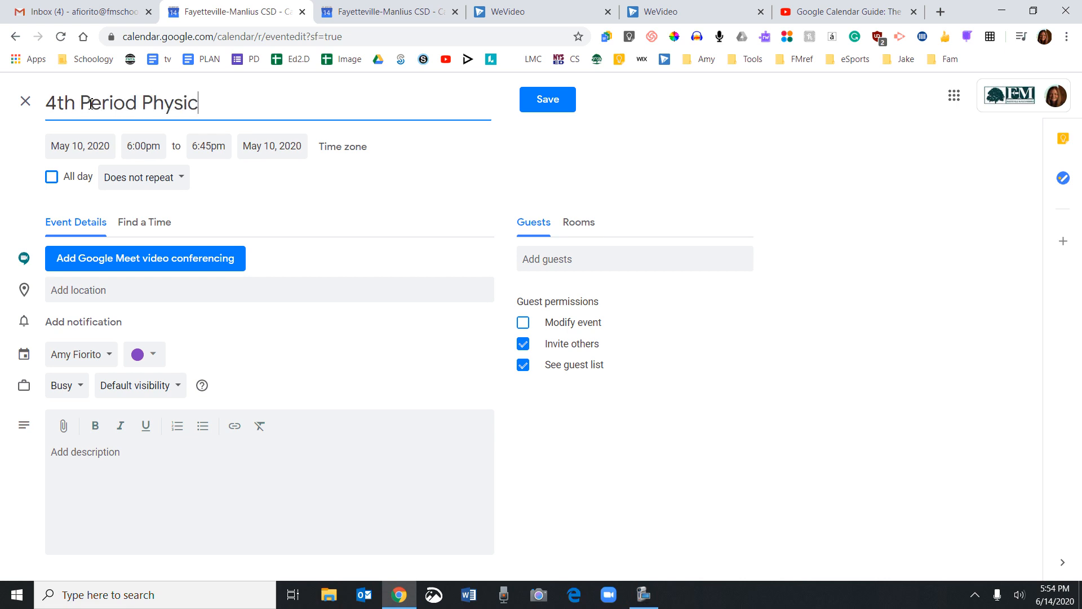
pyautogui.write('s Class')
# Step: Set the 4th Period Physics Class event's start time to 8:15am
pyautogui.click(148, 148)
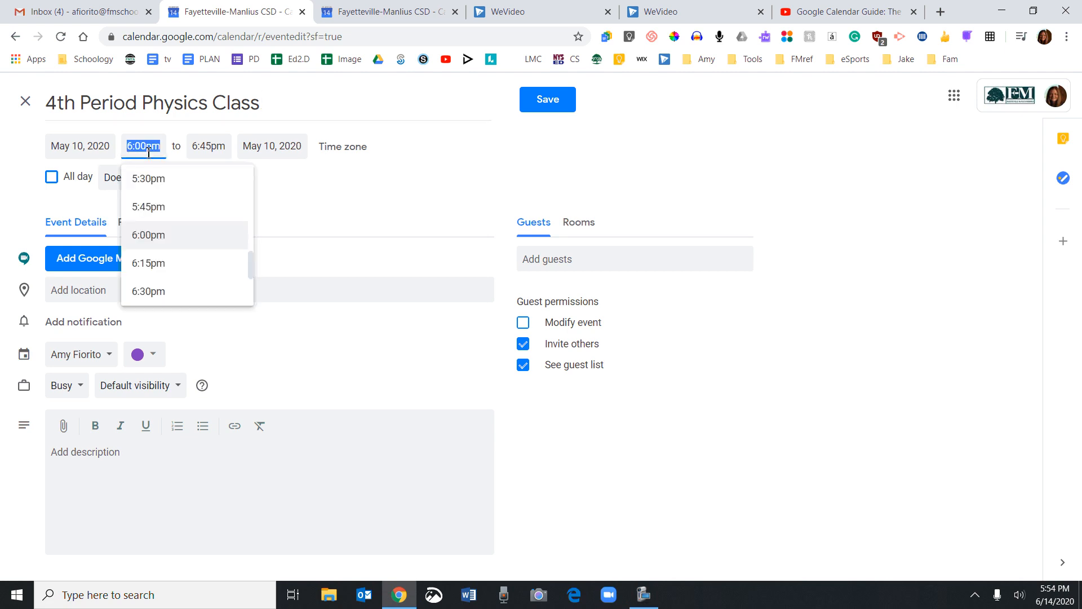
pyautogui.moveTo(251, 264); pyautogui.dragTo(237, 199)
pyautogui.scroll(-4, 234, 199)
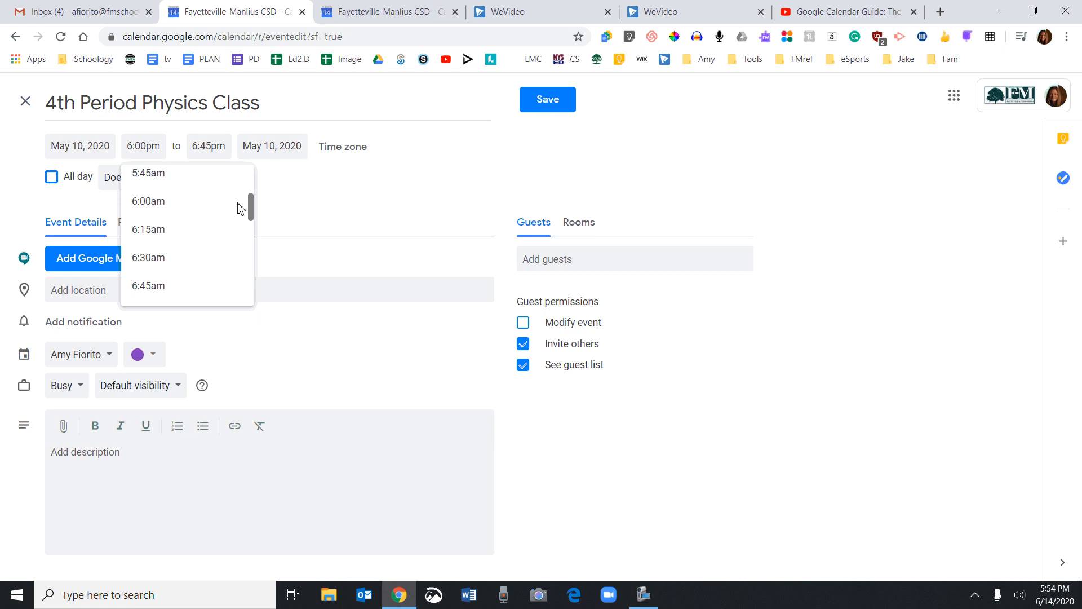
pyautogui.scroll(-4, 240, 210)
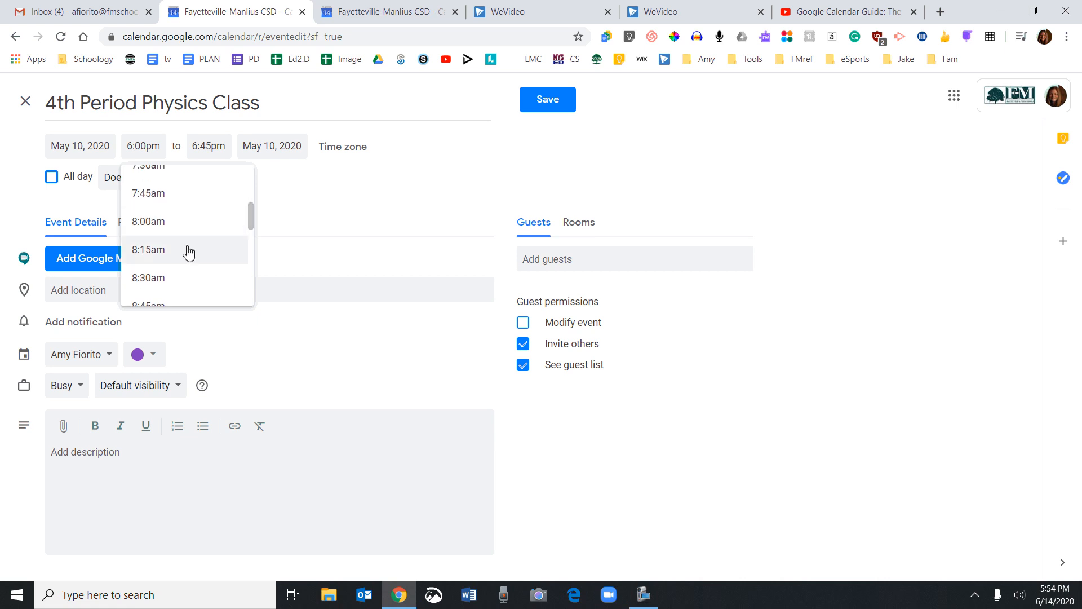
pyautogui.click(189, 251)
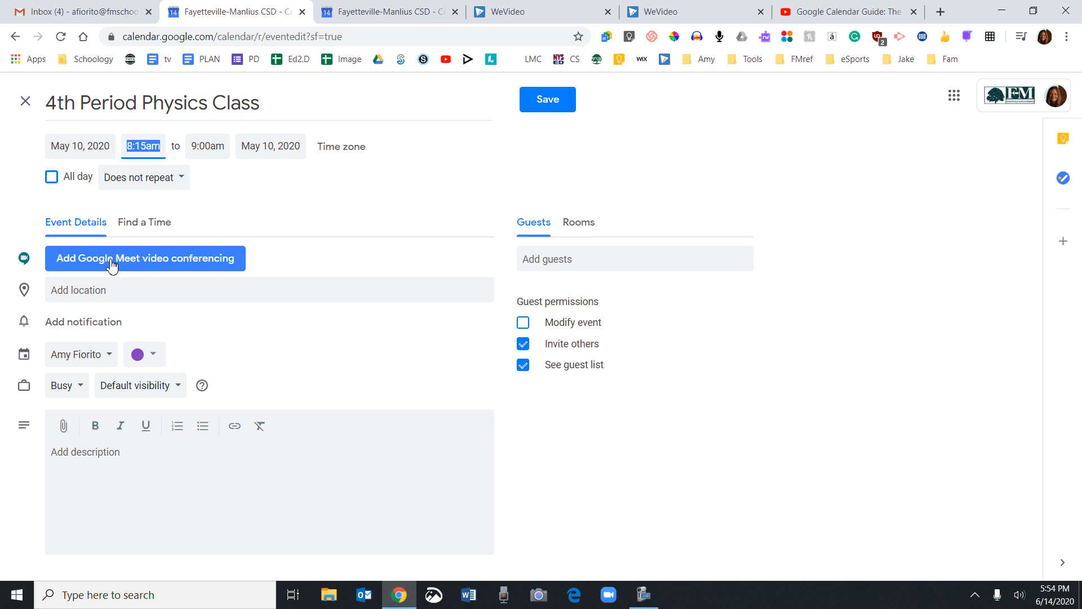
# Step: Add Google Meet video conferencing to the event and fill in the suggested street address as its location
pyautogui.click(209, 261)
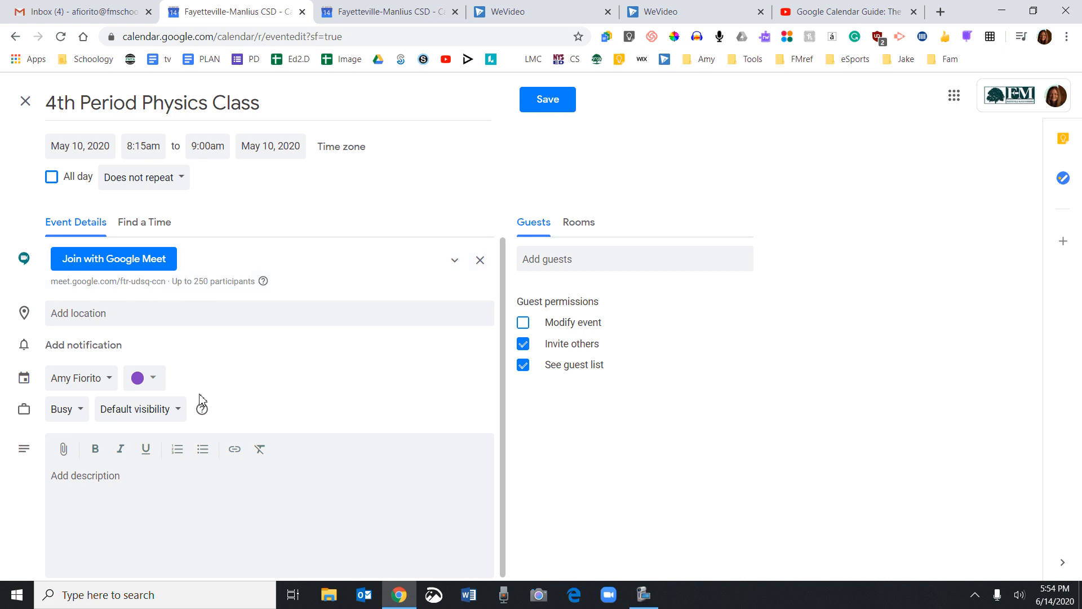
pyautogui.click(89, 313)
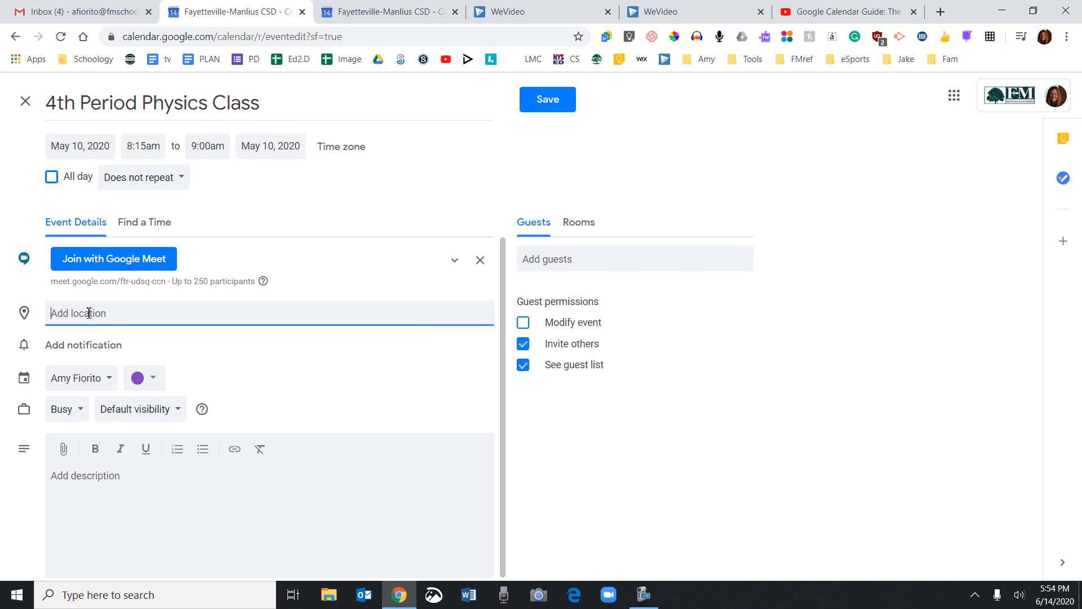
pyautogui.write('82')
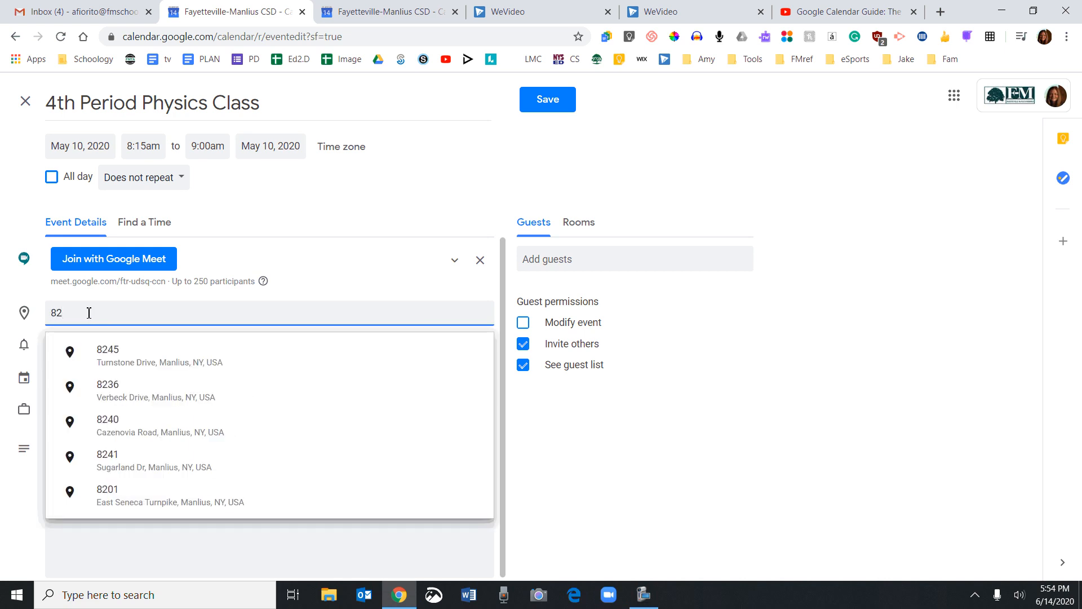
pyautogui.write('01e')
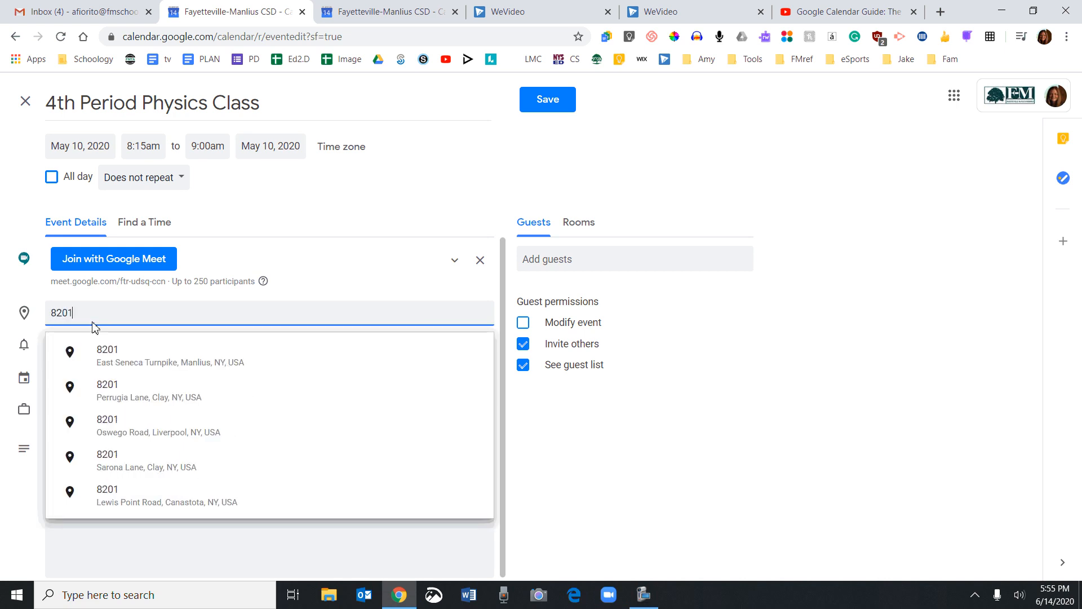
pyautogui.click(146, 351)
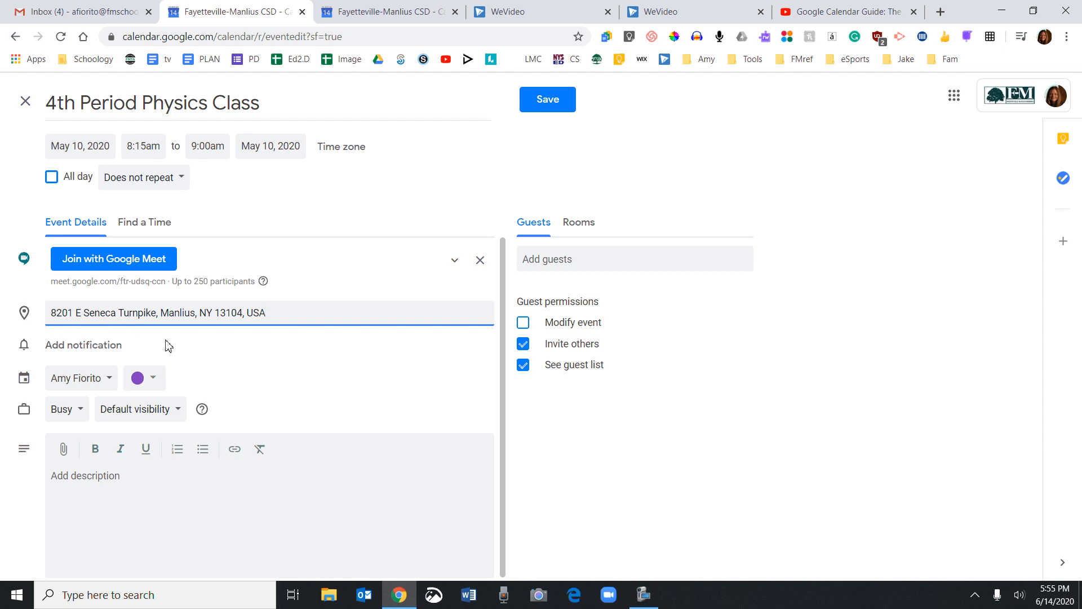
# Step: Switch the event to the Inservice calendar and back to the owner's personal calendar, keeping its availability as Busy
pyautogui.click(110, 386)
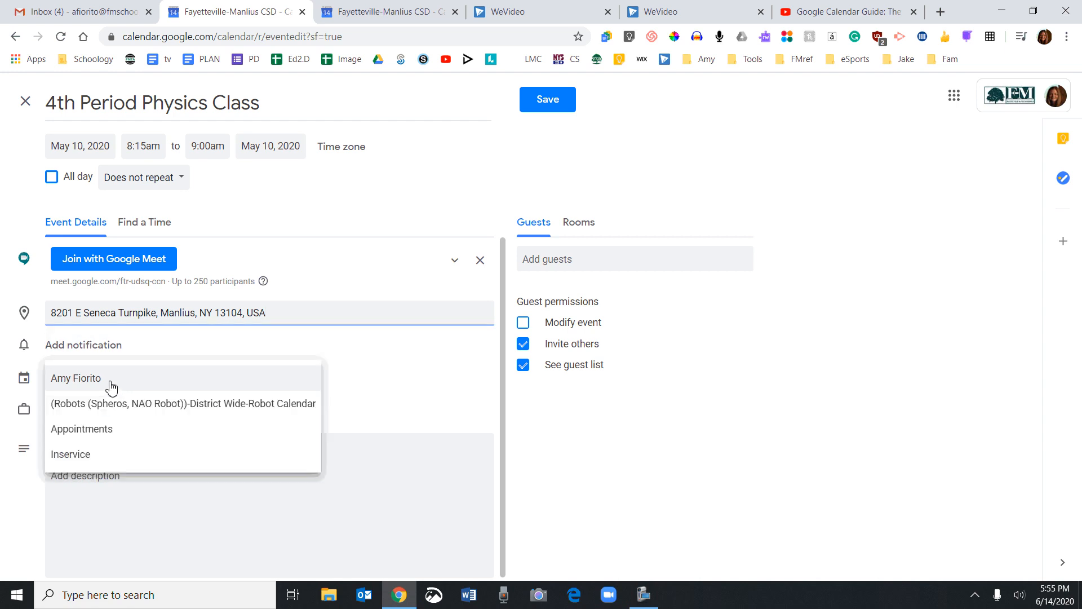
pyautogui.click(92, 454)
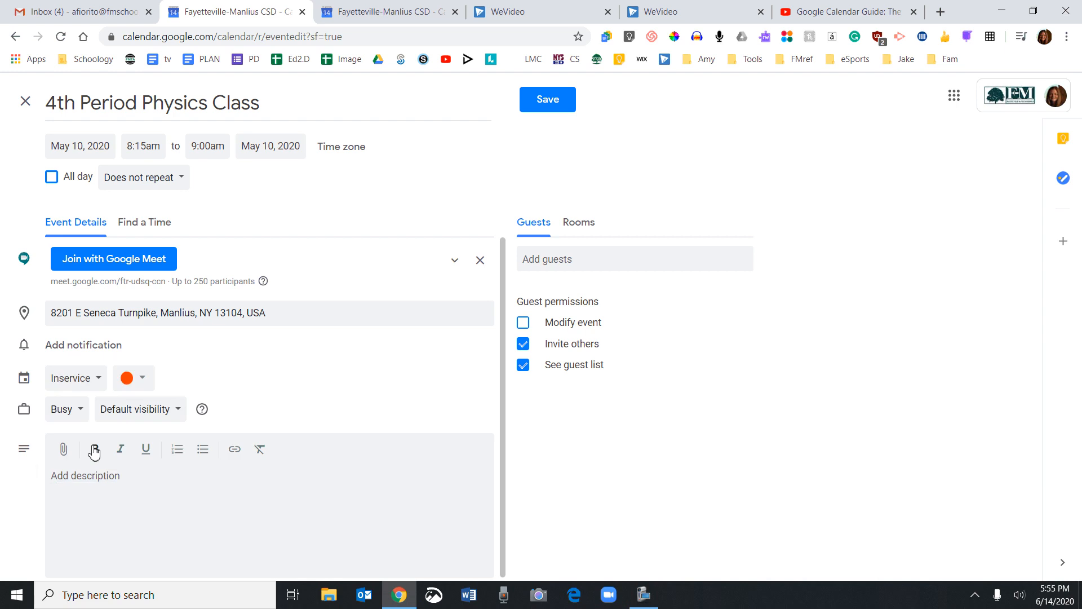
pyautogui.click(92, 377)
pyautogui.click(99, 301)
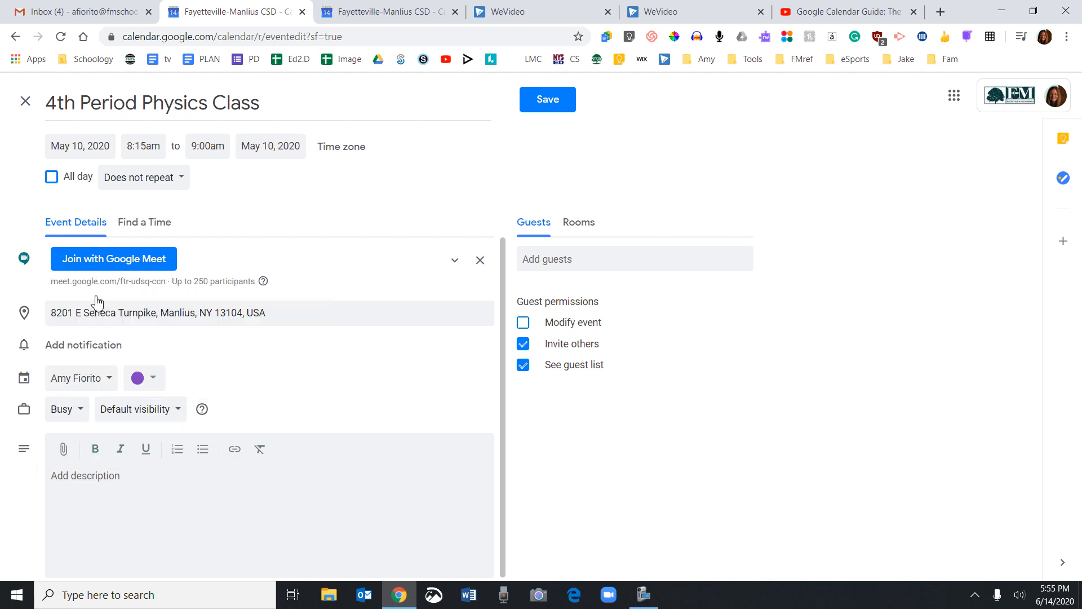
pyautogui.click(72, 418)
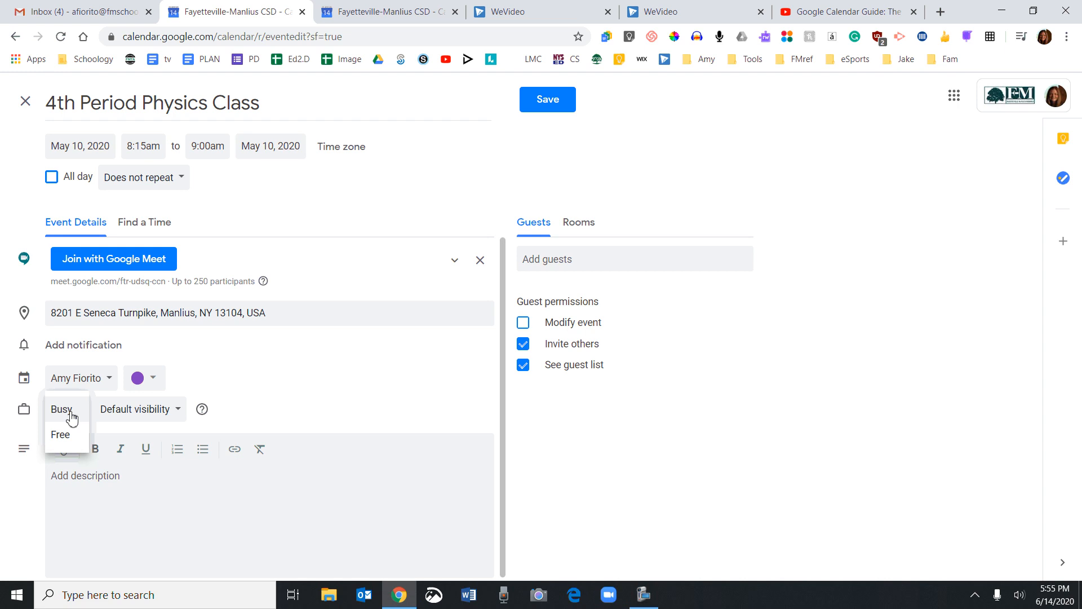
pyautogui.click(71, 417)
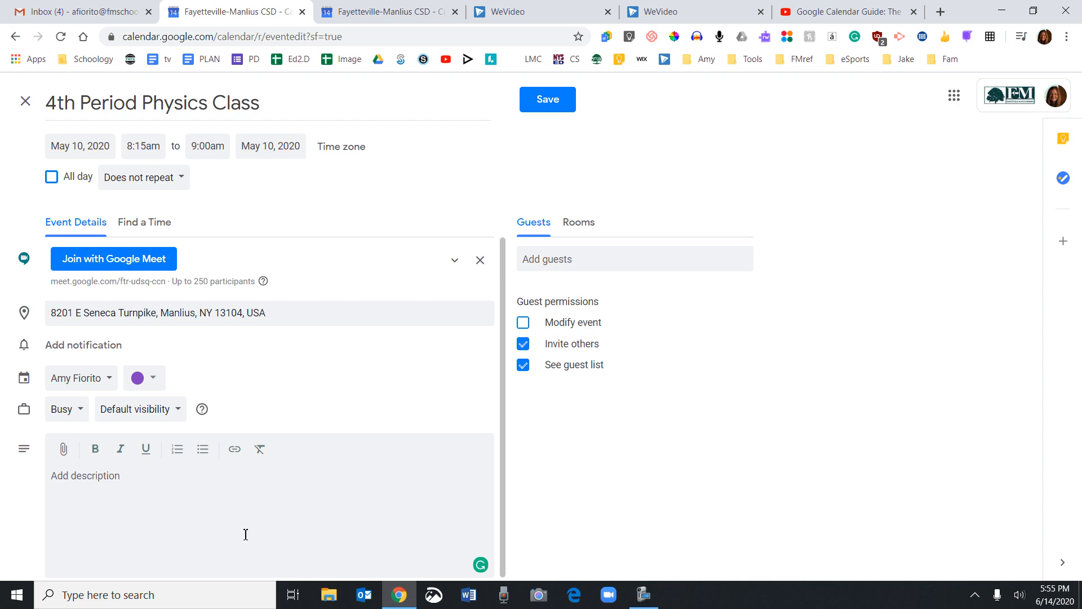
# Step: Search for a colleague by first name and add the first suggested person as a guest
pyautogui.click(602, 260)
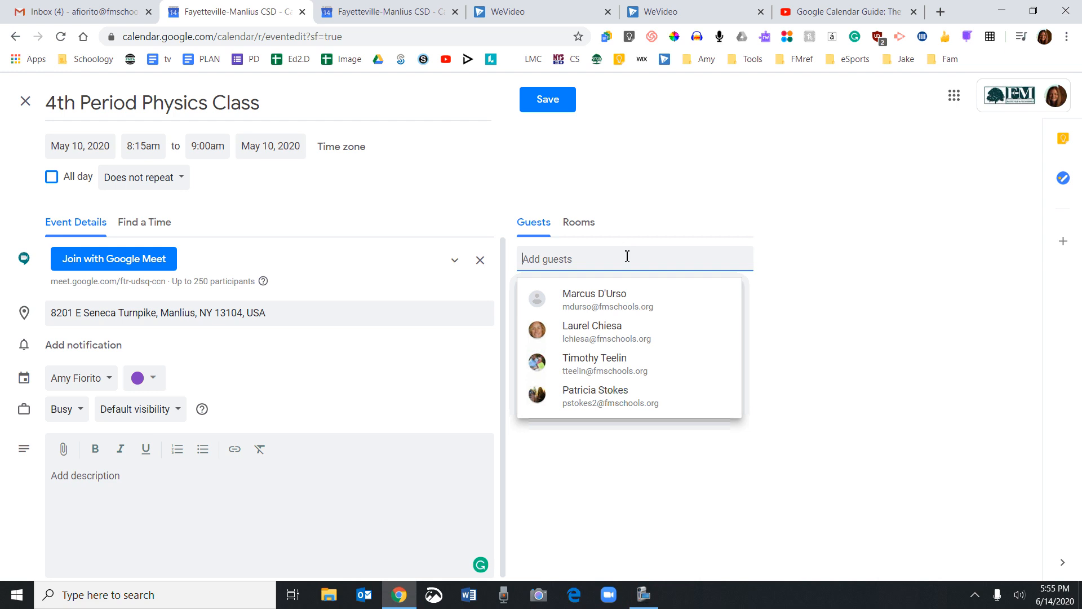
pyautogui.write('tim')
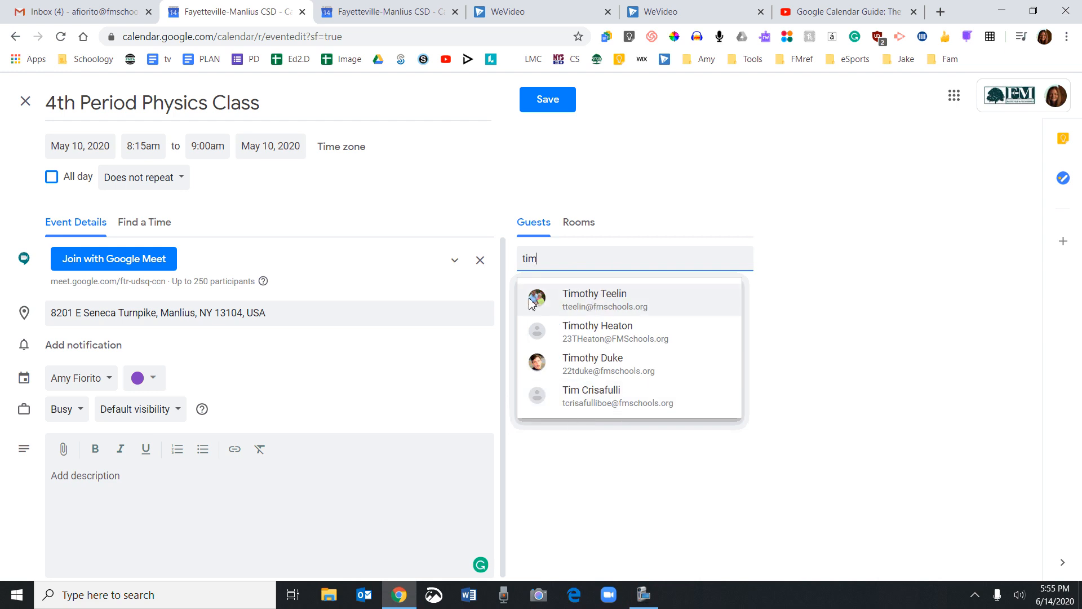
pyautogui.click(672, 306)
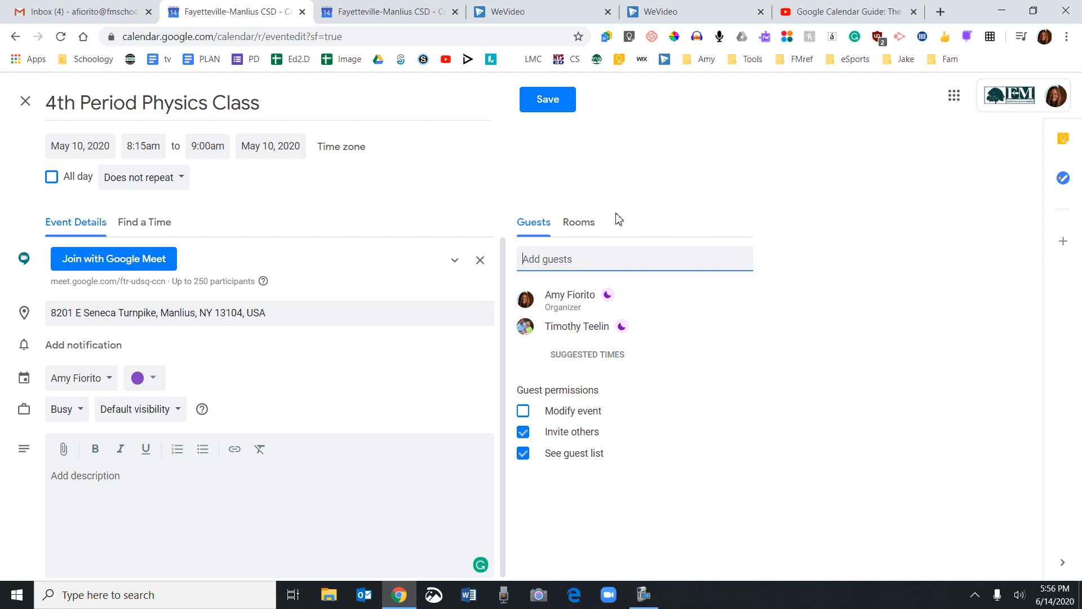
# Step: Show the rooms for the event and set the room filter to include unavailable rooms
pyautogui.click(586, 224)
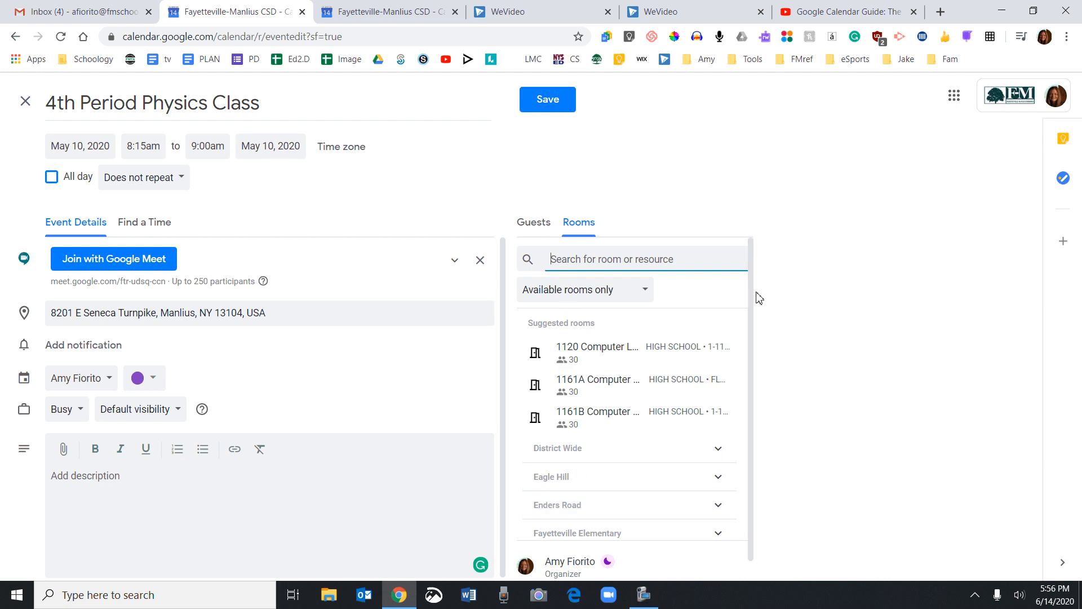
pyautogui.click(621, 296)
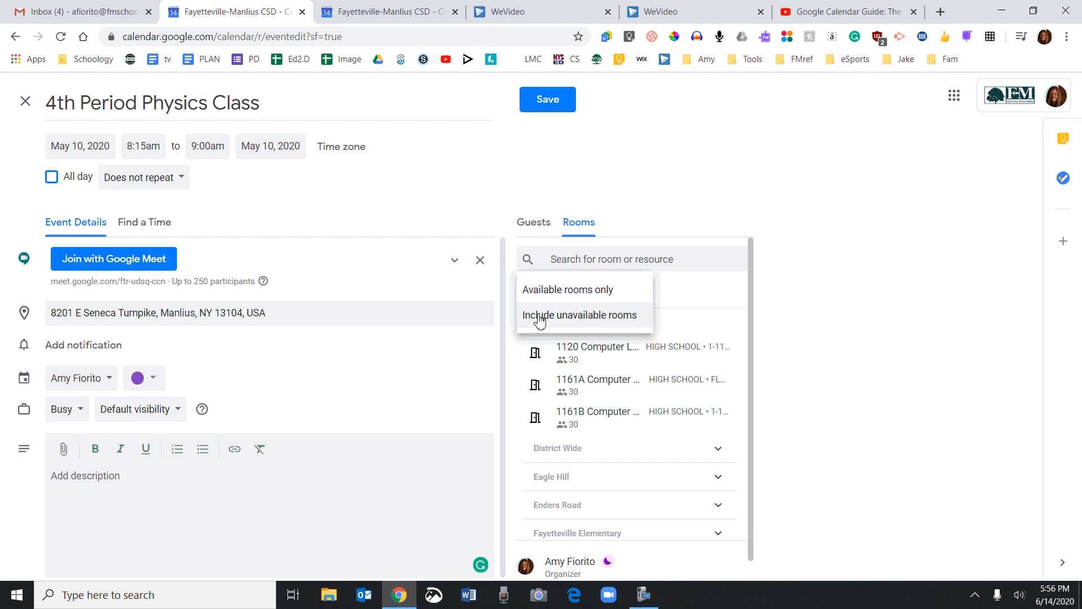
pyautogui.click(539, 317)
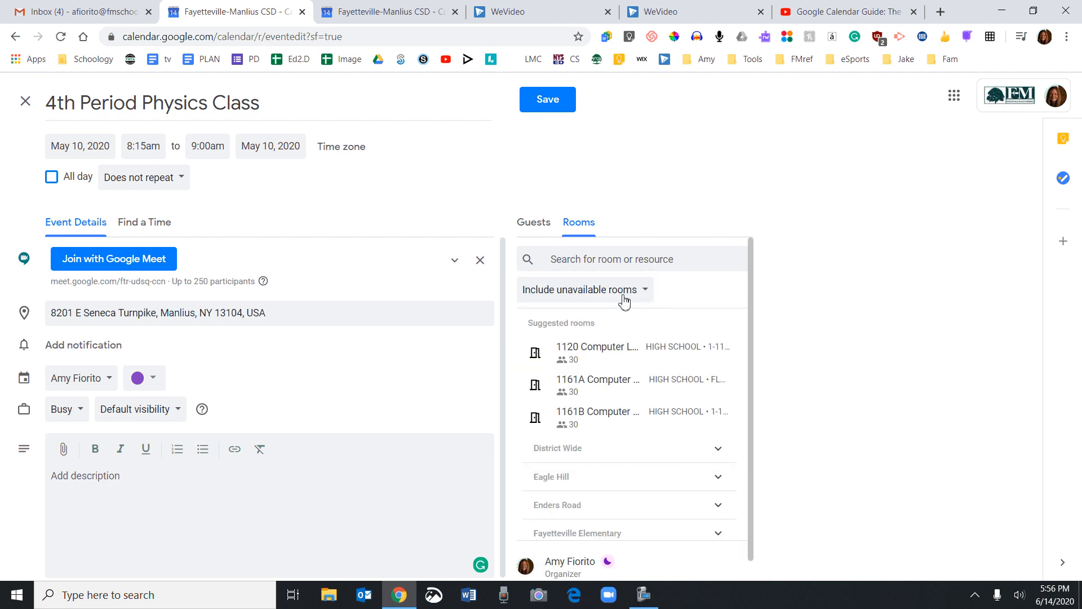
# Step: Restrict the event's room list to available rooms only and look over the suggested rooms
pyautogui.click(620, 294)
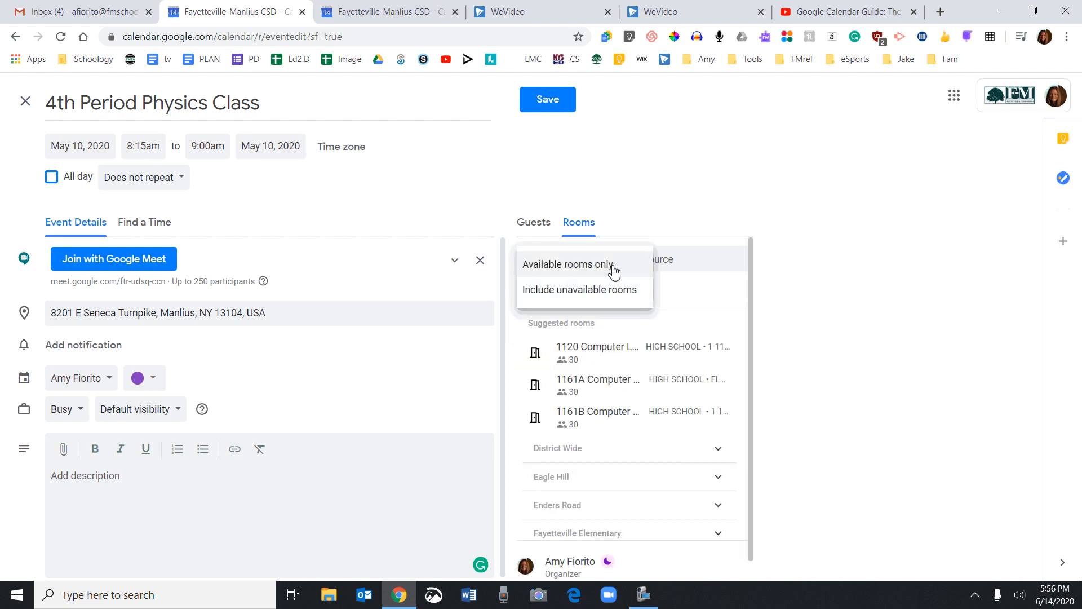
pyautogui.click(609, 264)
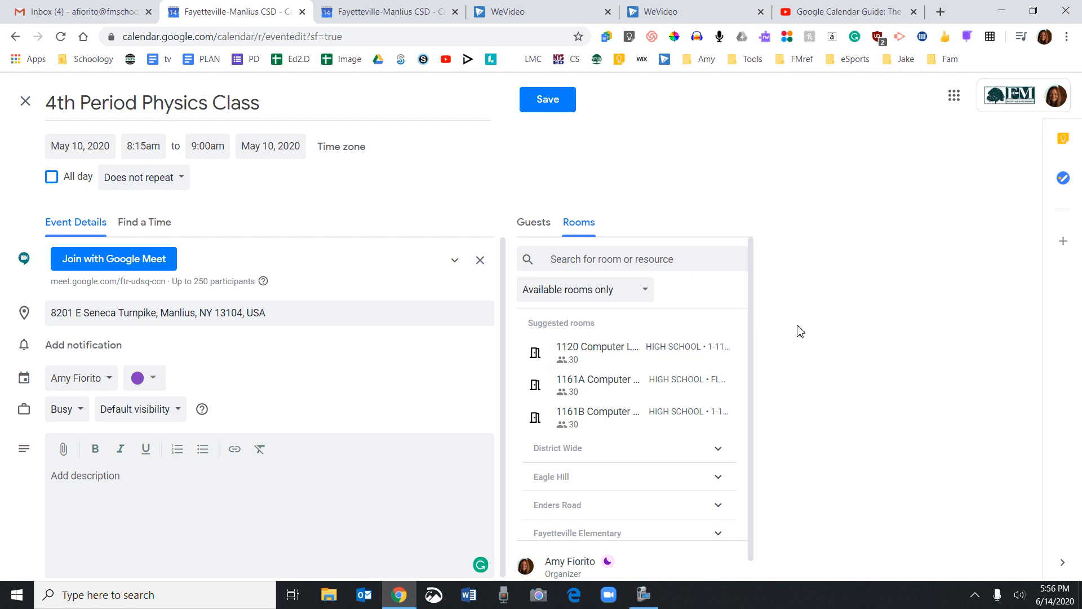
pyautogui.moveTo(619, 431)
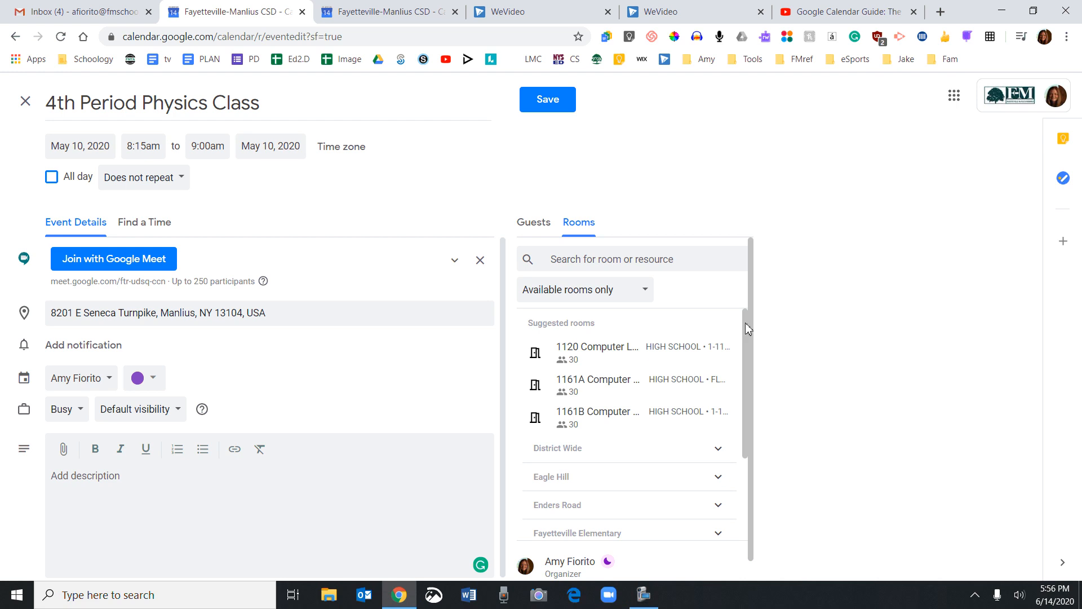
pyautogui.moveTo(745, 322); pyautogui.dragTo(754, 302)
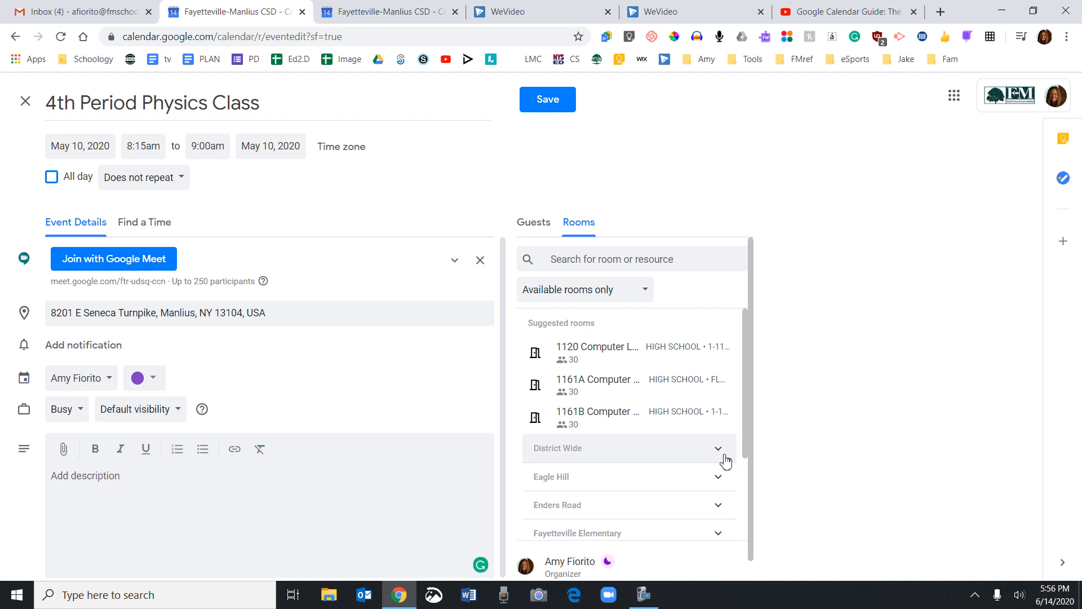
# Step: Book the 1120 Computer Lab for the event and save it without sending invitation emails to guests
pyautogui.moveTo(610, 353)
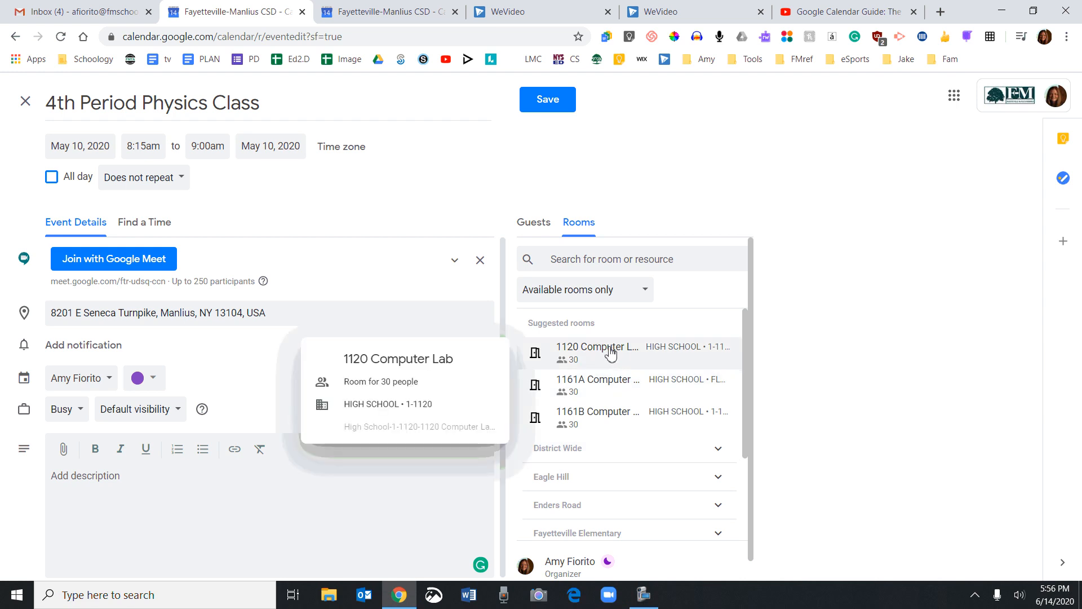
pyautogui.click(615, 354)
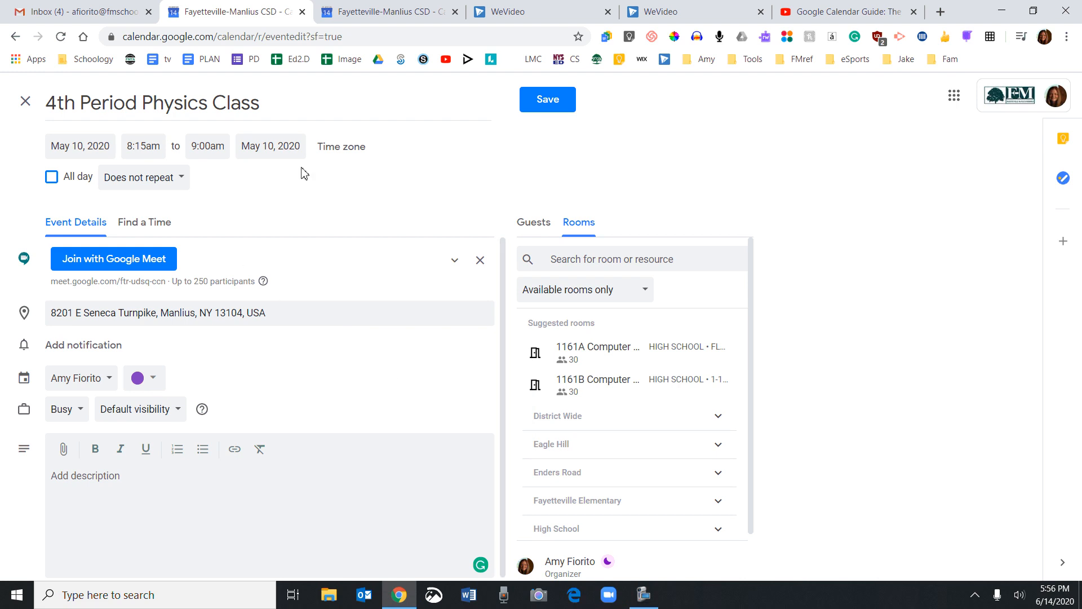
pyautogui.click(549, 104)
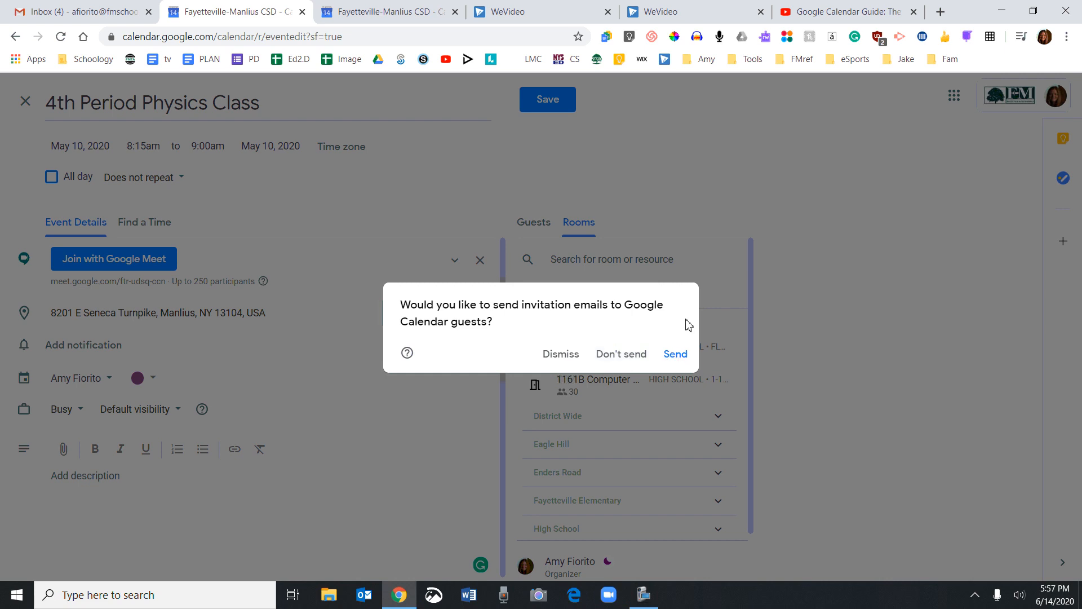
pyautogui.click(614, 355)
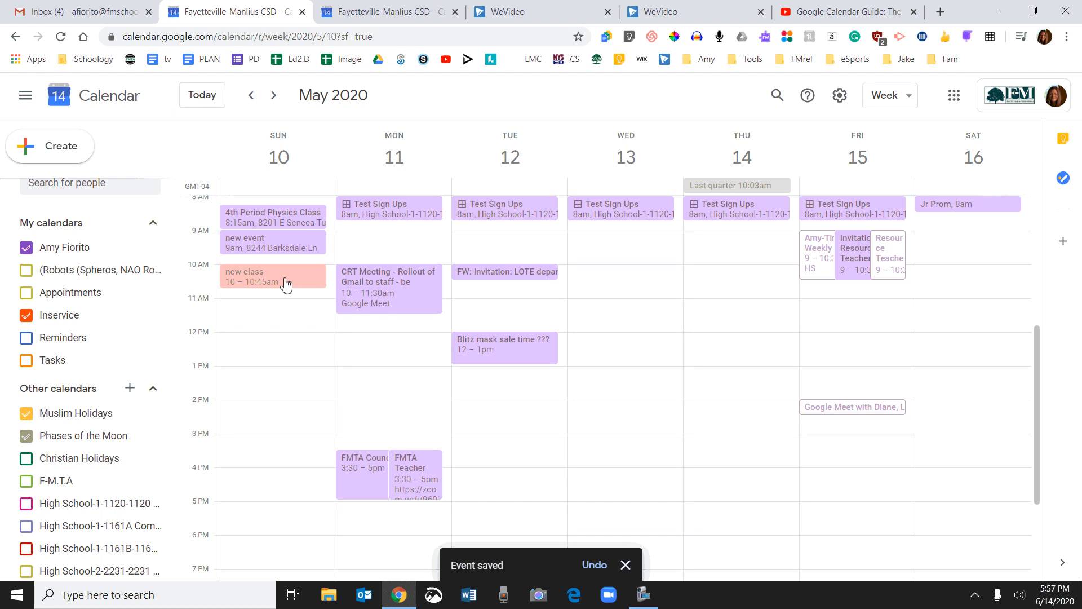
# Step: Show the High School-1-1120 Computer Lab calendar and look over its bookings in the week of May 10
pyautogui.scroll(-1, 127, 392)
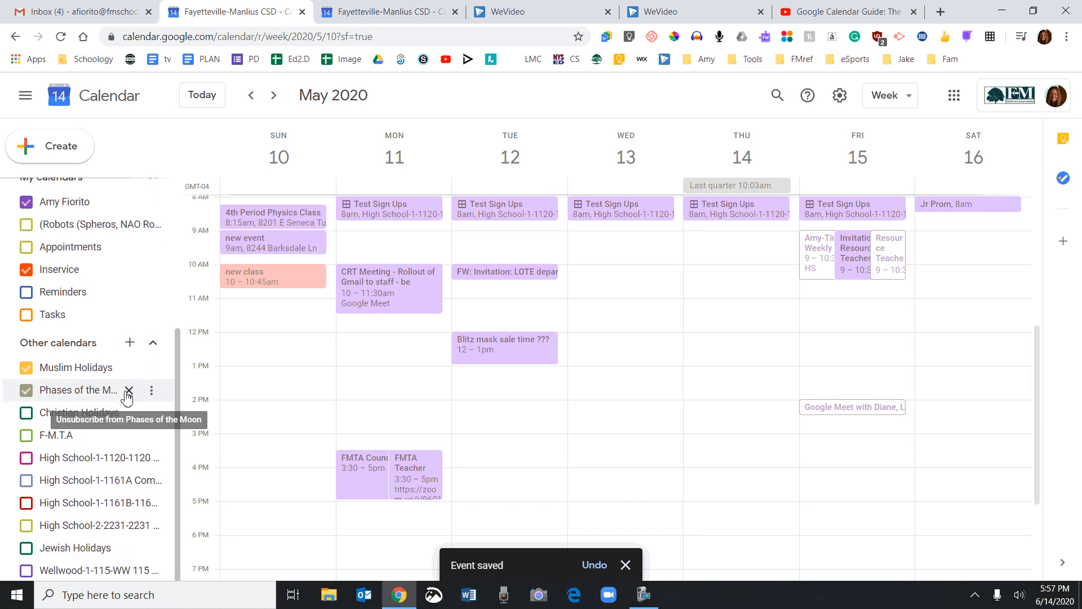
pyautogui.click(26, 460)
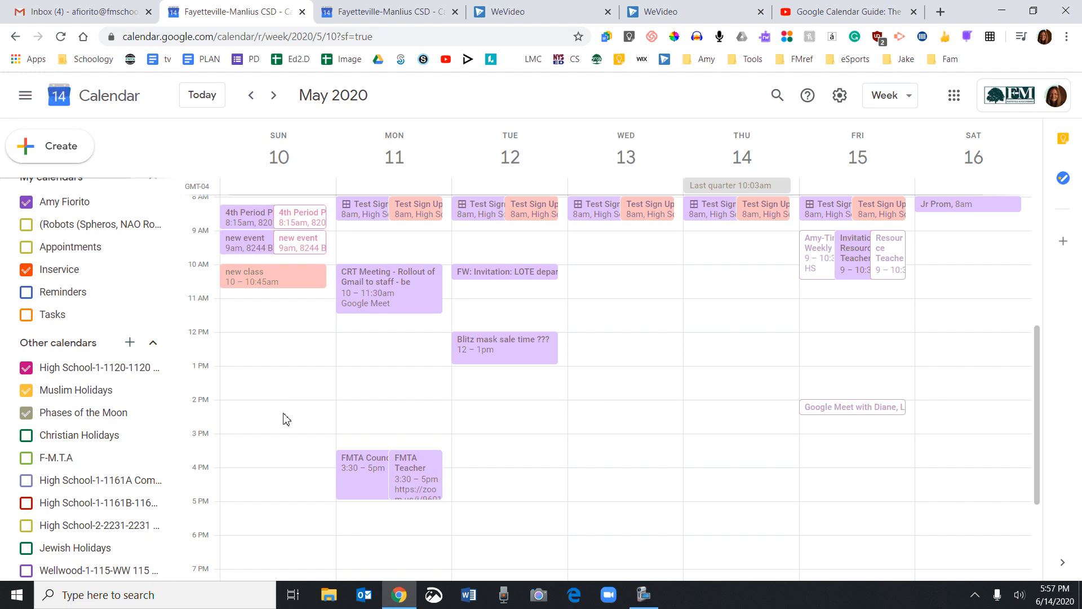
pyautogui.scroll(-1, 287, 419)
pyautogui.scroll(4, 286, 418)
pyautogui.scroll(-1, 287, 419)
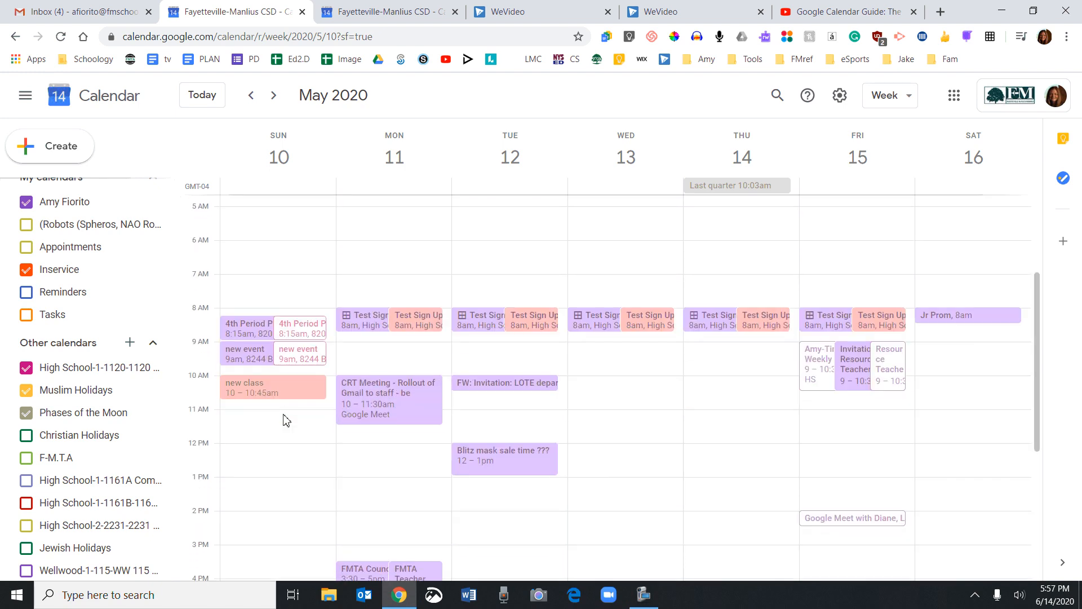
pyautogui.scroll(-3, 287, 420)
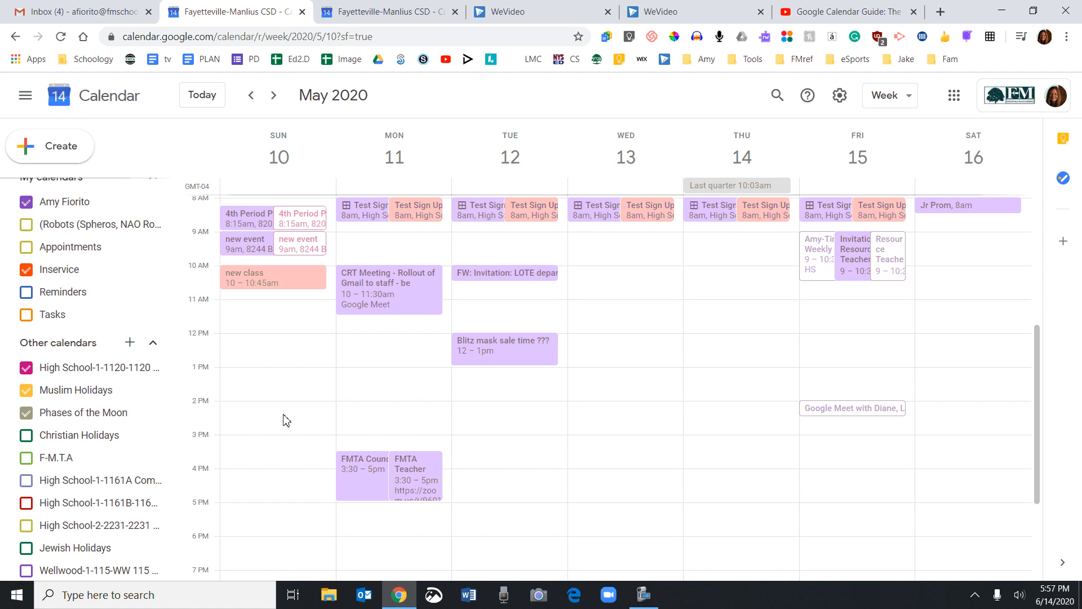
pyautogui.scroll(-1, 286, 420)
pyautogui.scroll(1, 286, 420)
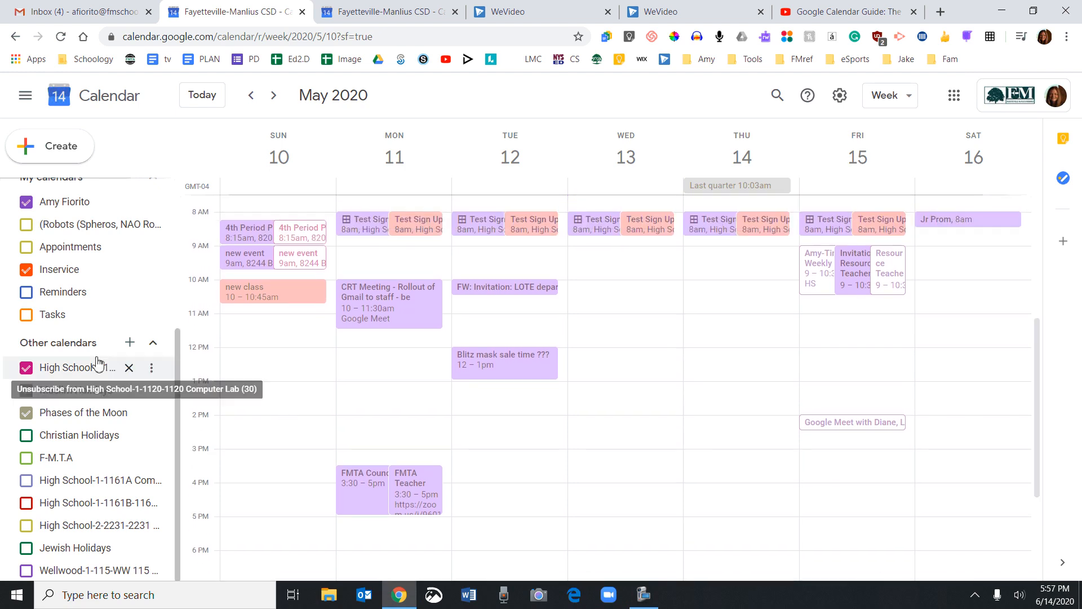
# Step: Overlay the calendars of two suggested colleagues, the second and then the third person initially suggested for meeting with
pyautogui.scroll(4, 92, 356)
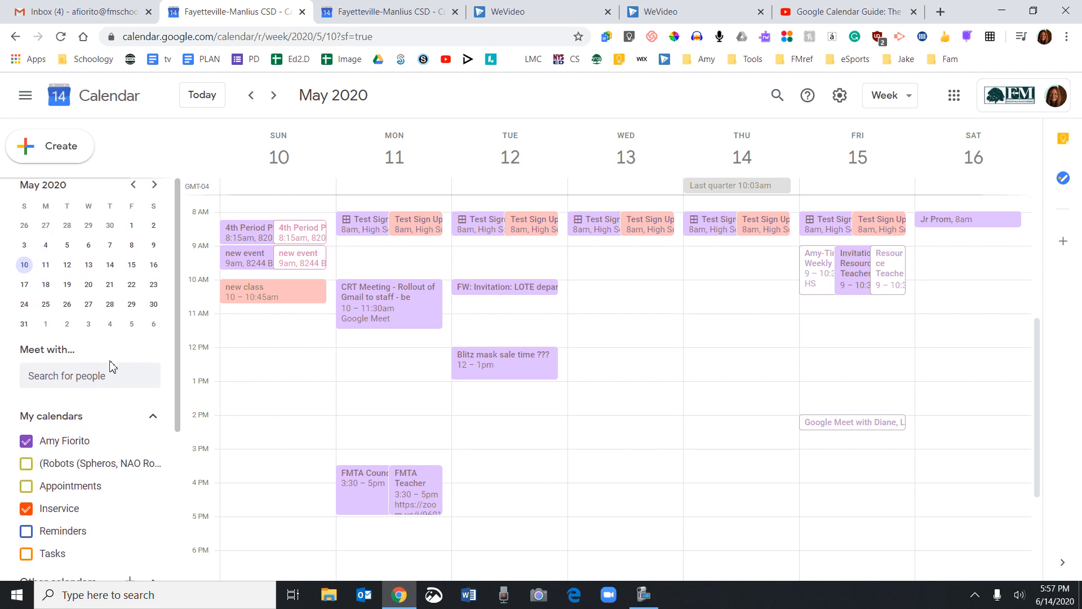
pyautogui.click(106, 377)
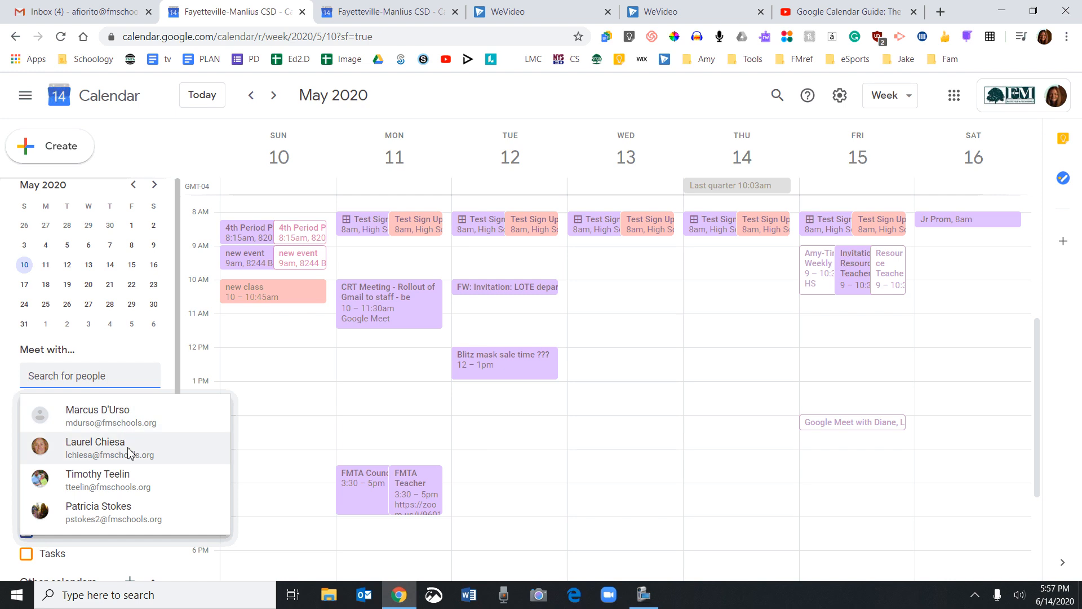
pyautogui.click(108, 456)
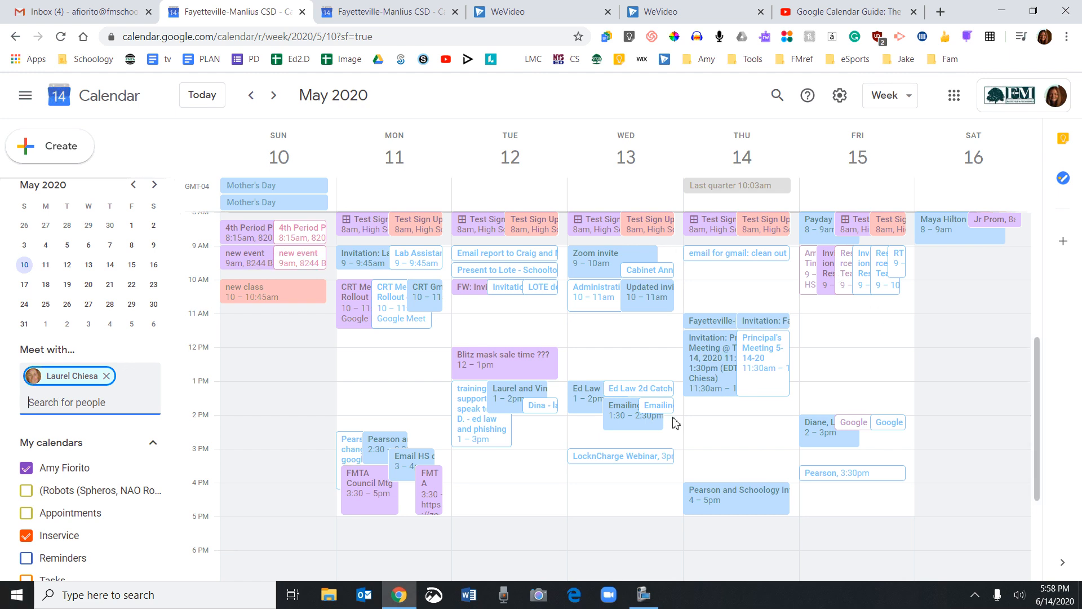
pyautogui.click(71, 402)
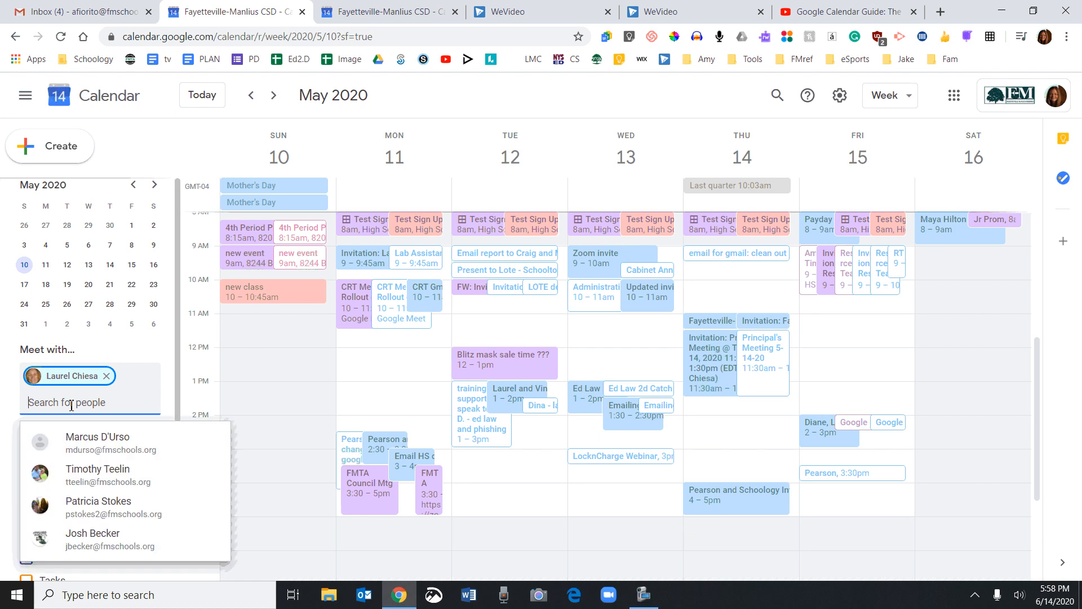
pyautogui.click(97, 474)
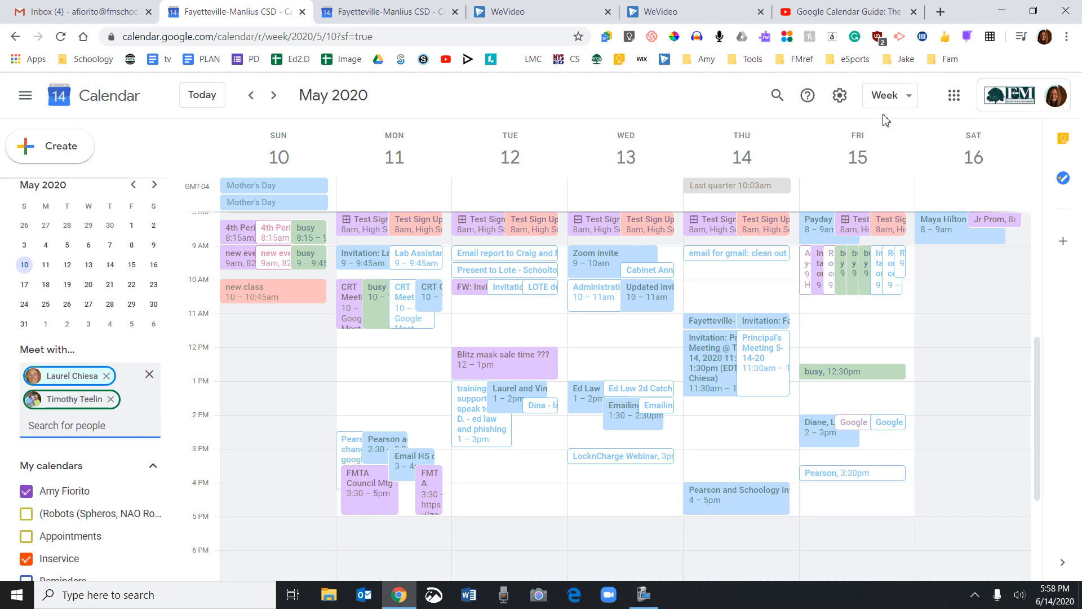
# Step: Open the calendar settings and look through the event settings, view options, events from Gmail and working hours
pyautogui.click(840, 97)
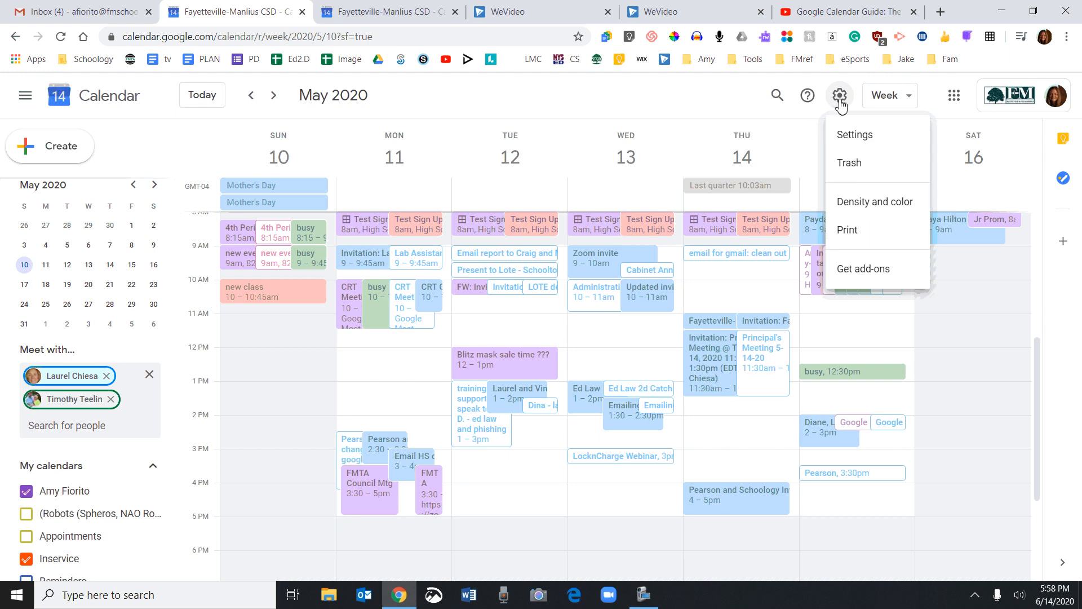
pyautogui.click(855, 137)
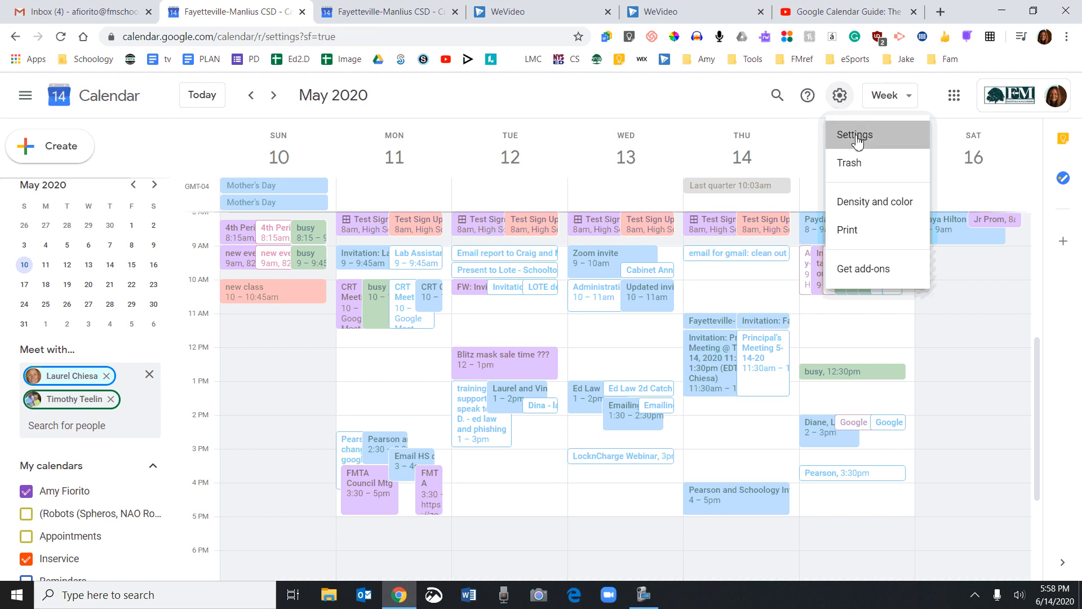
pyautogui.scroll(-8, 717, 436)
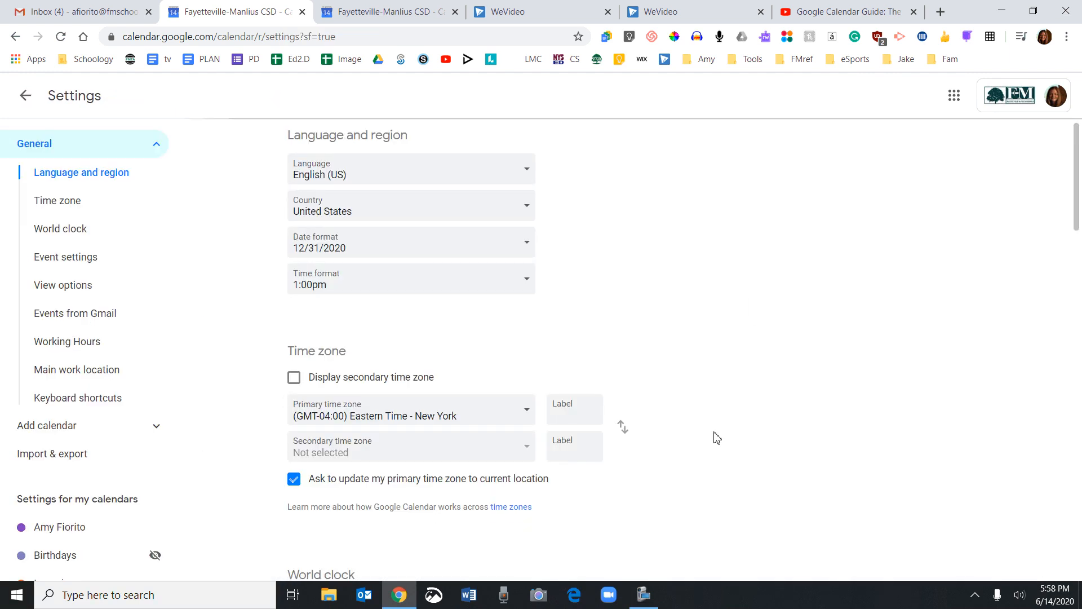
pyautogui.scroll(-10, 716, 437)
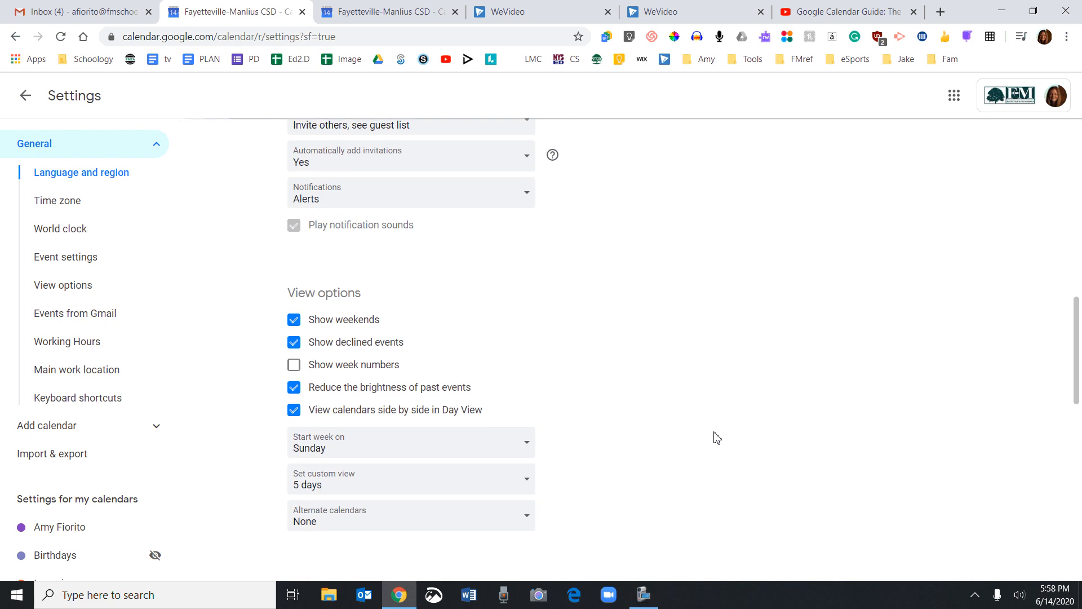
pyautogui.scroll(-7, 717, 436)
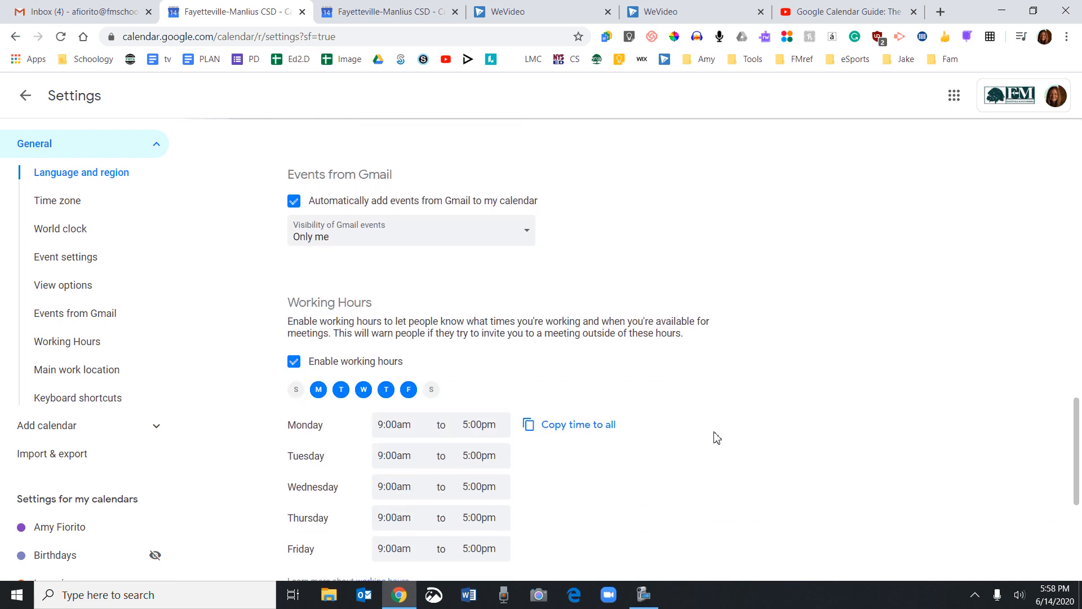
pyautogui.scroll(15, 717, 437)
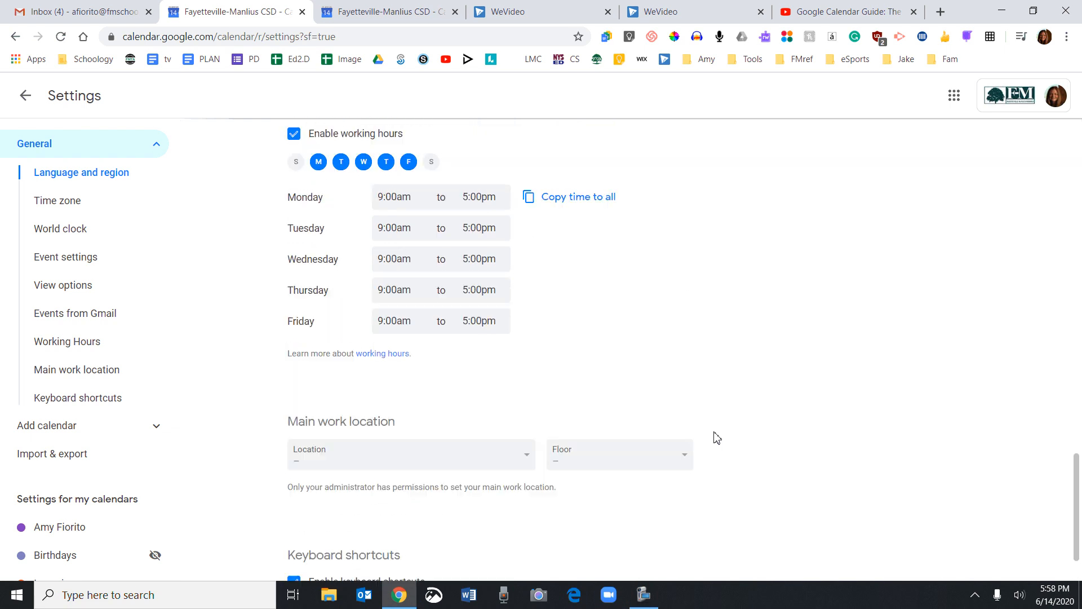
pyautogui.scroll(-3, 716, 437)
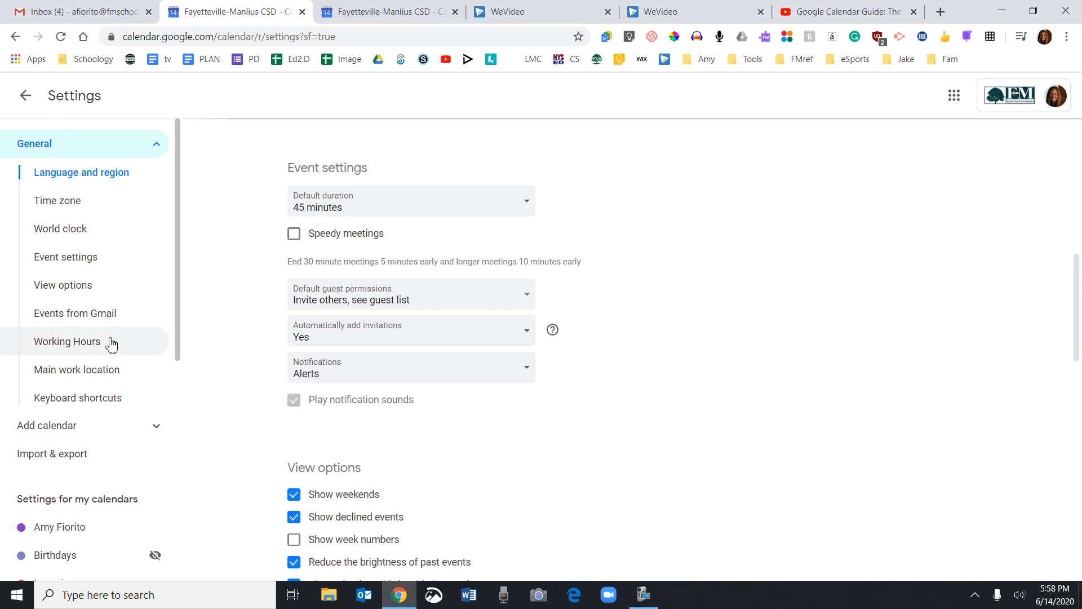
# Step: Open the owner's personal calendar settings and choose See only free/busy (hide details) as the access for Fayetteville-Manlius CSD
pyautogui.moveTo(176, 254); pyautogui.dragTo(169, 393)
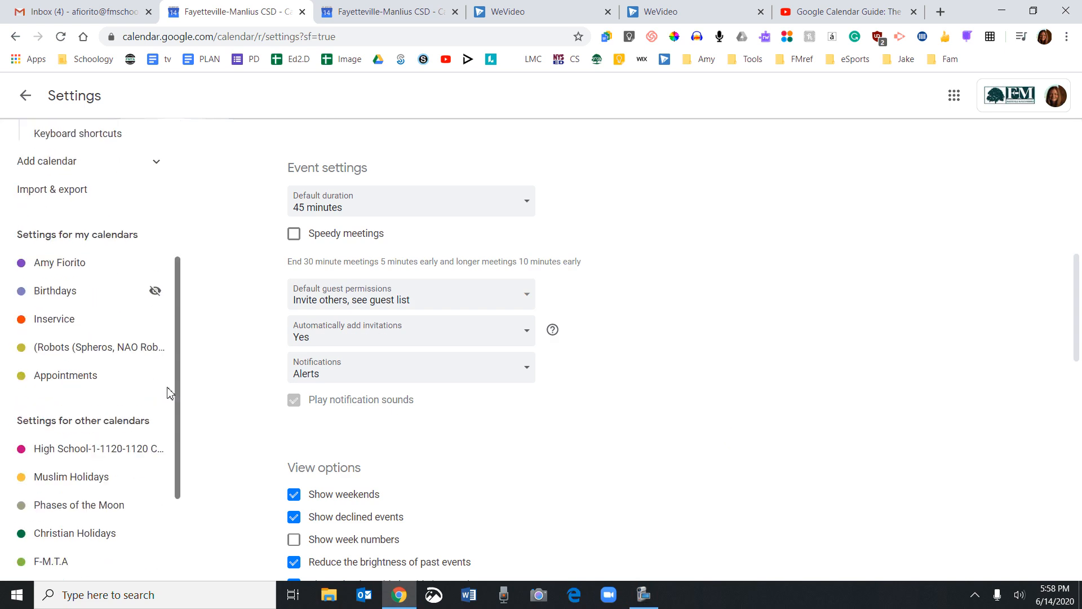
pyautogui.click(65, 267)
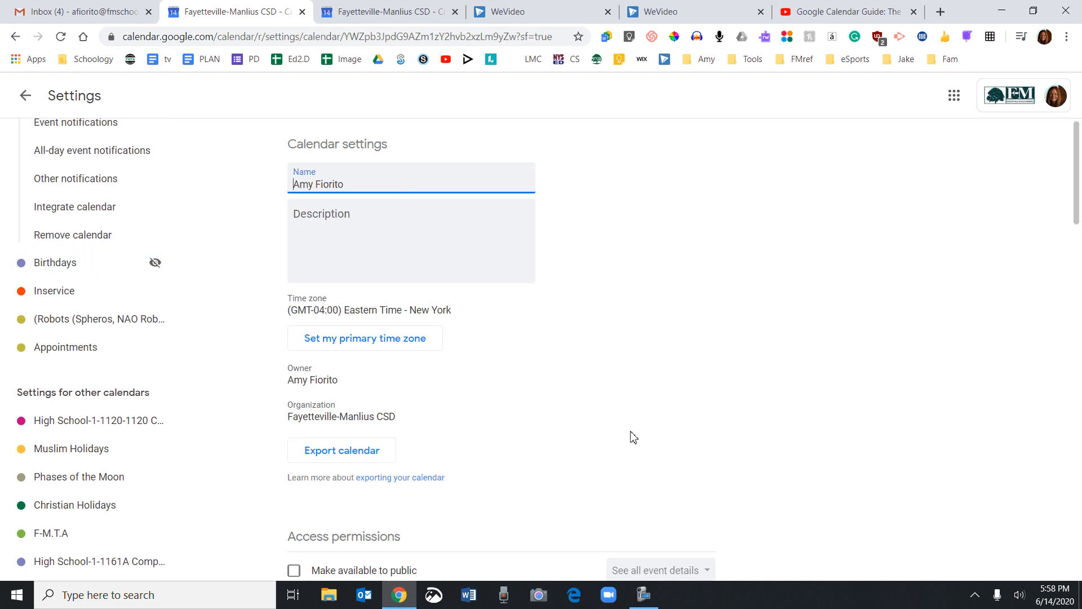
pyautogui.scroll(-6, 633, 437)
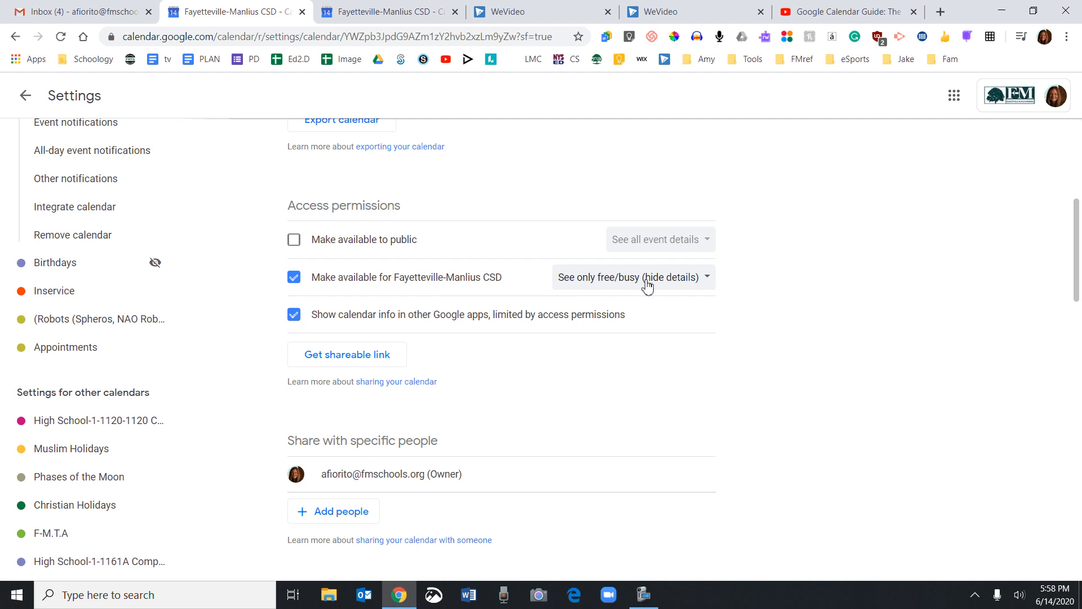
pyautogui.click(711, 282)
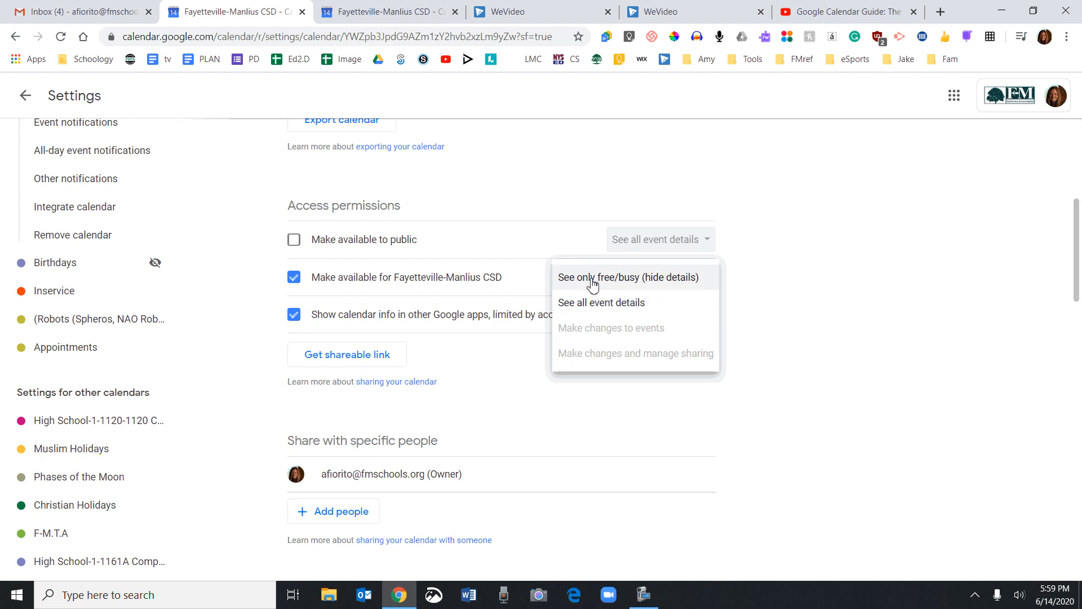
pyautogui.click(620, 277)
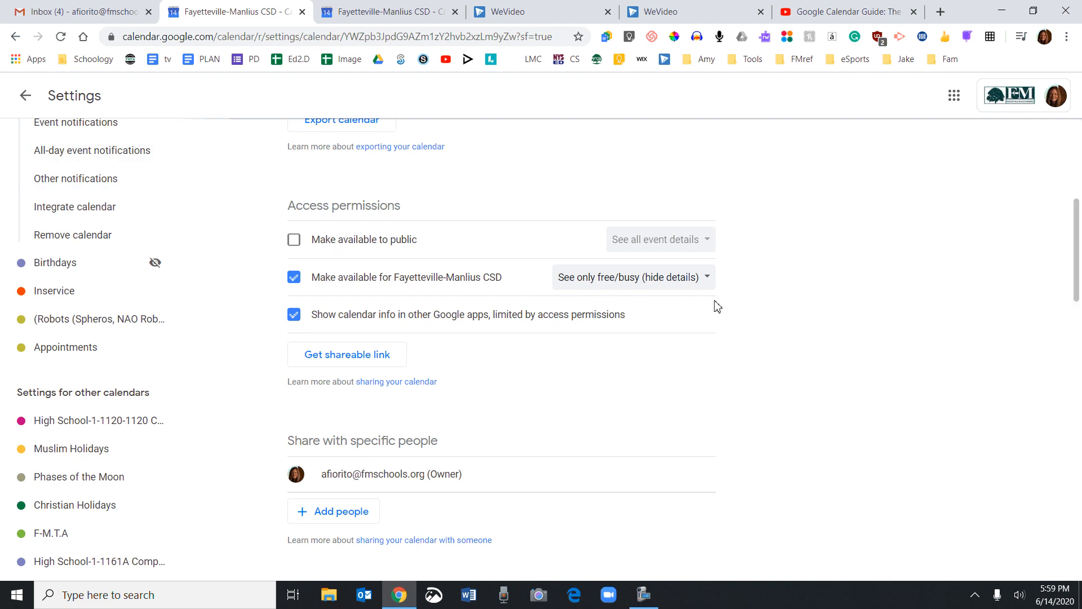
pyautogui.click(702, 280)
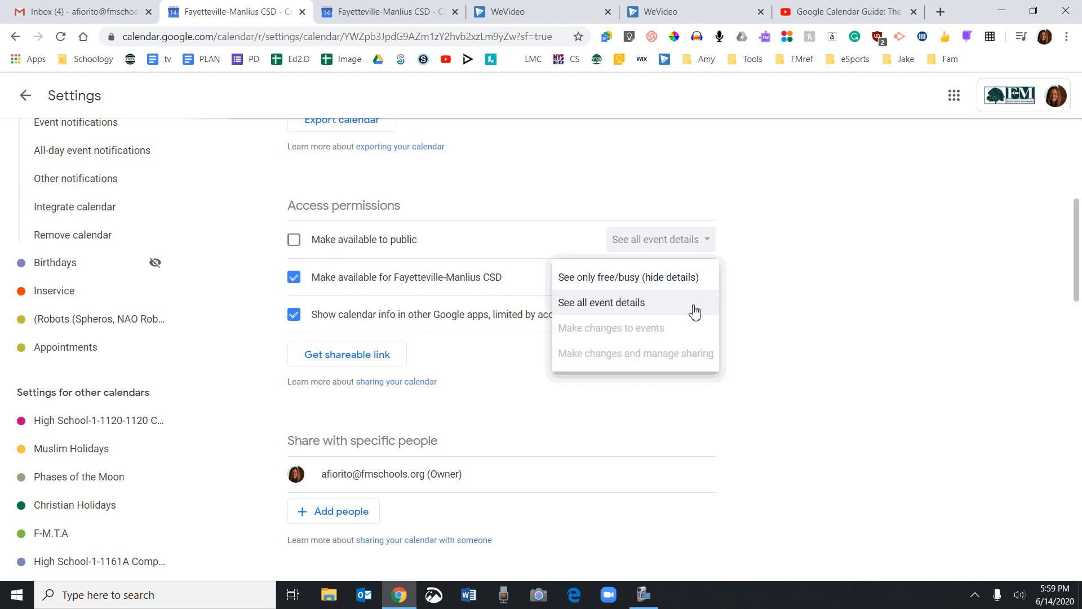
pyautogui.click(696, 278)
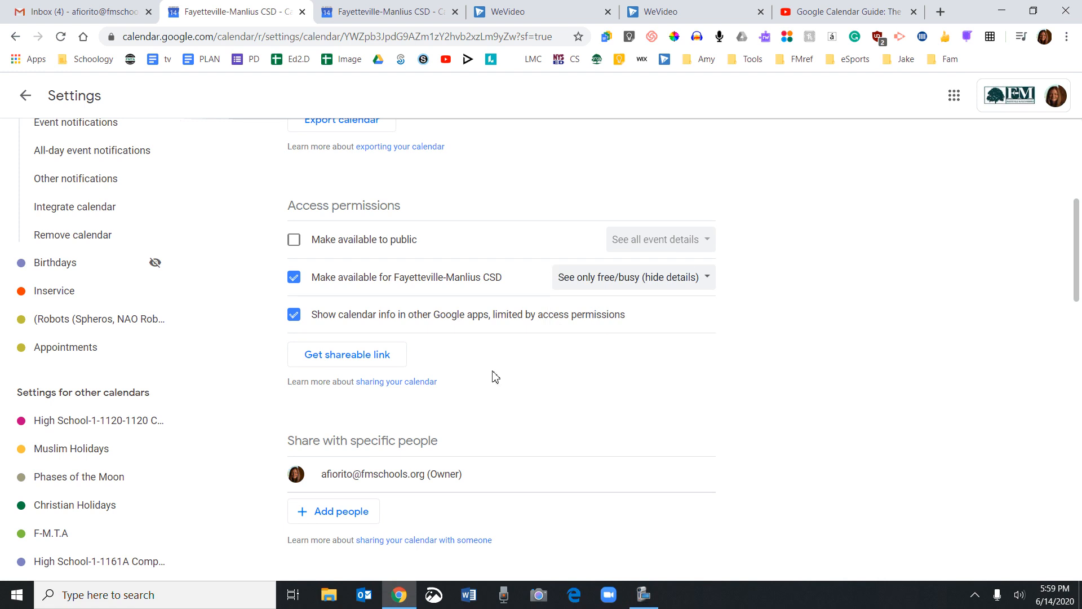
# Step: Review the personal calendar's options for sharing with specific people and open the Birthdays calendar's settings
pyautogui.scroll(-1, 495, 378)
pyautogui.scroll(-2, 496, 377)
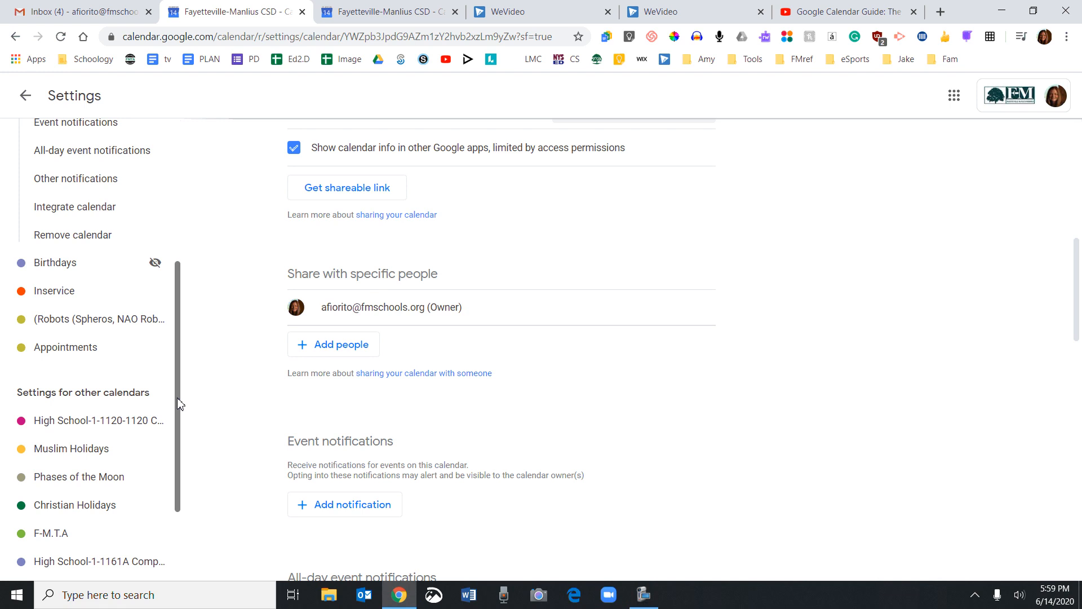
pyautogui.moveTo(177, 397); pyautogui.dragTo(195, 322)
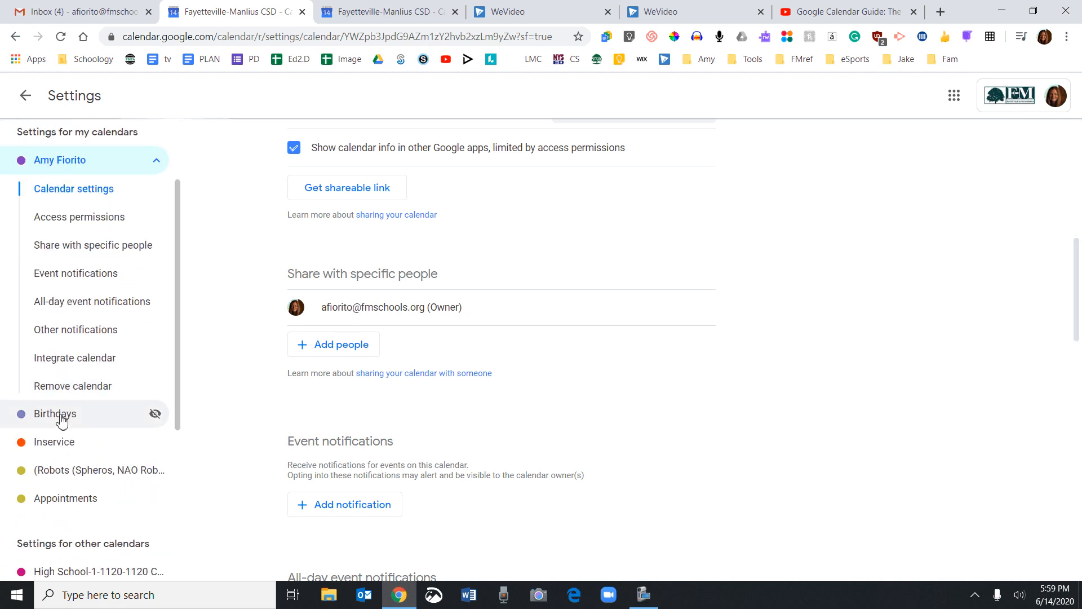
pyautogui.click(31, 415)
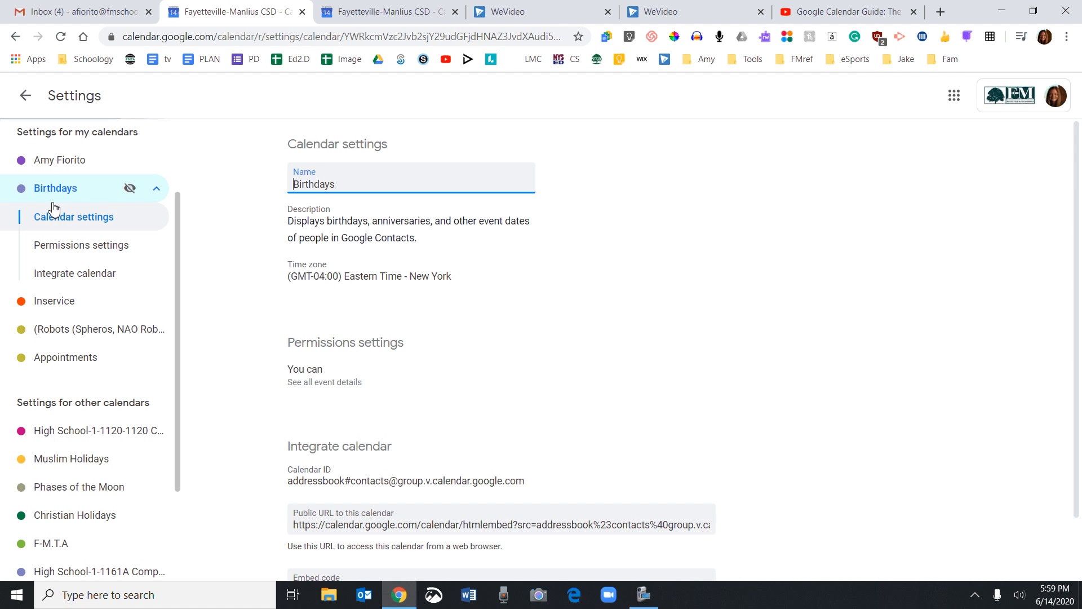
# Step: Look over the Birthdays calendar's settings, reopen the owner's personal calendar settings and return to the week view
pyautogui.scroll(-1, 638, 456)
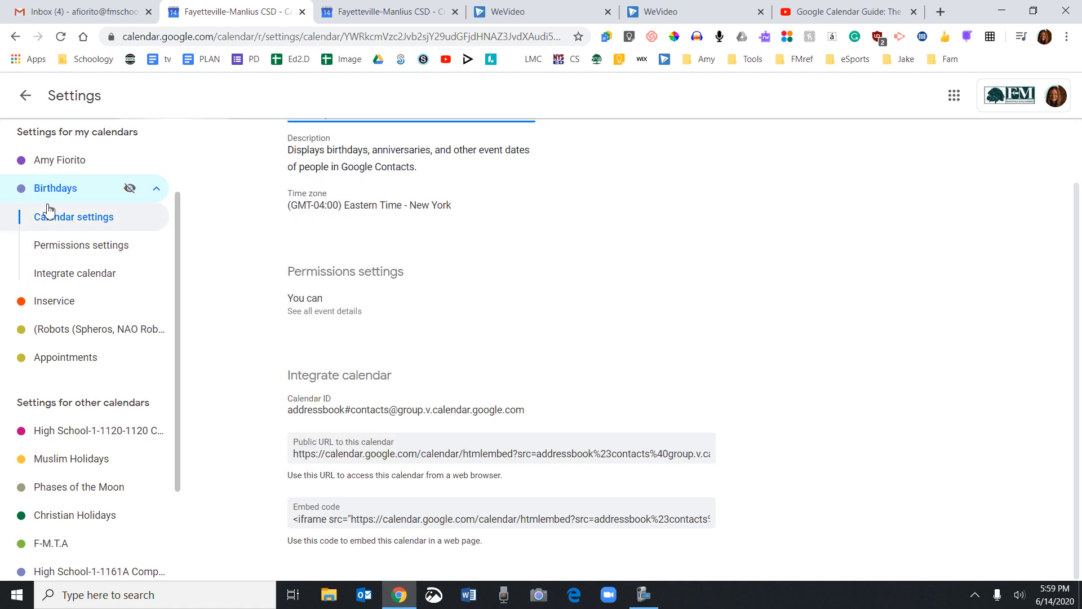
pyautogui.click(28, 164)
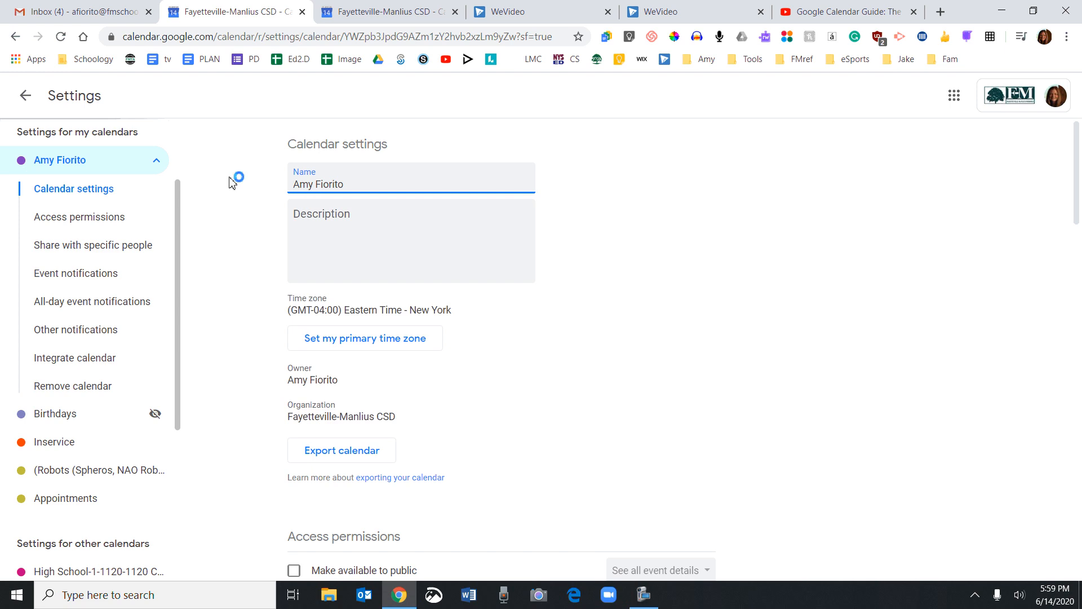
pyautogui.click(28, 97)
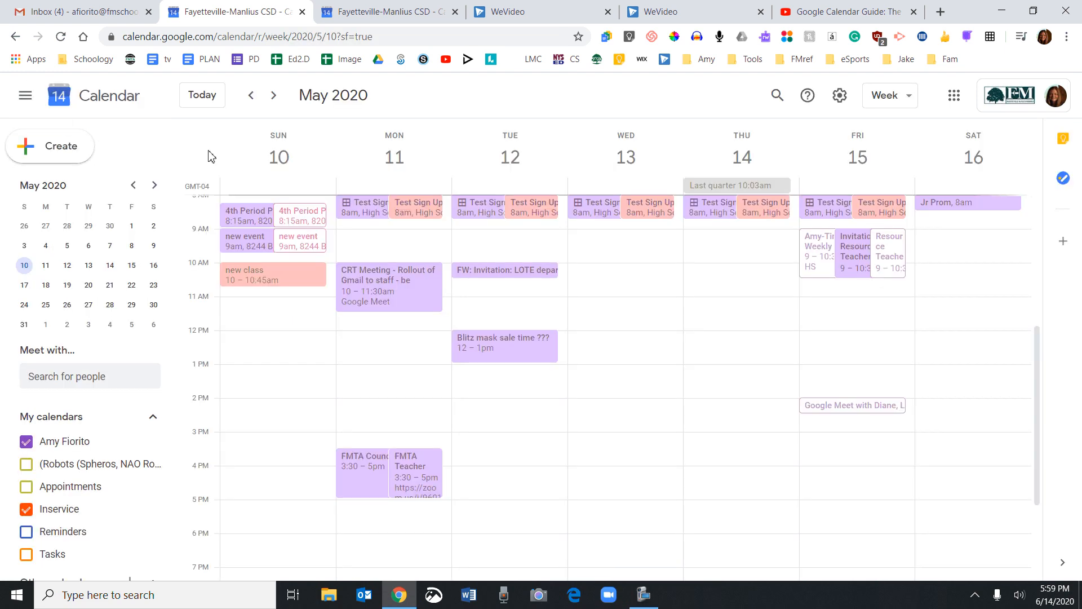
# Step: Collapse the Other calendars list and show the Appointments calendar in the week view
pyautogui.scroll(-4, 83, 472)
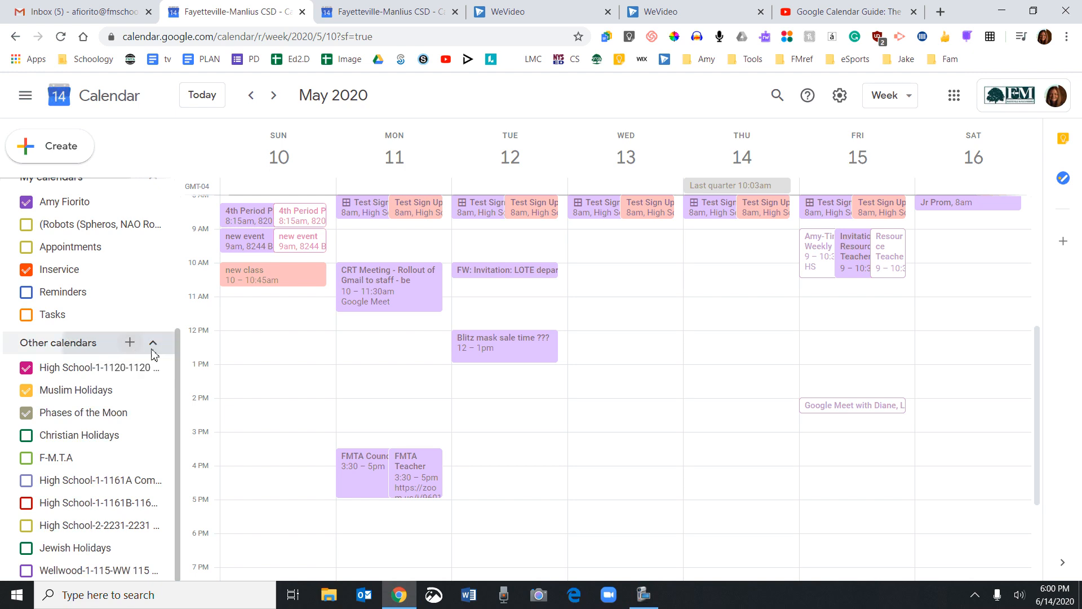
pyautogui.click(153, 343)
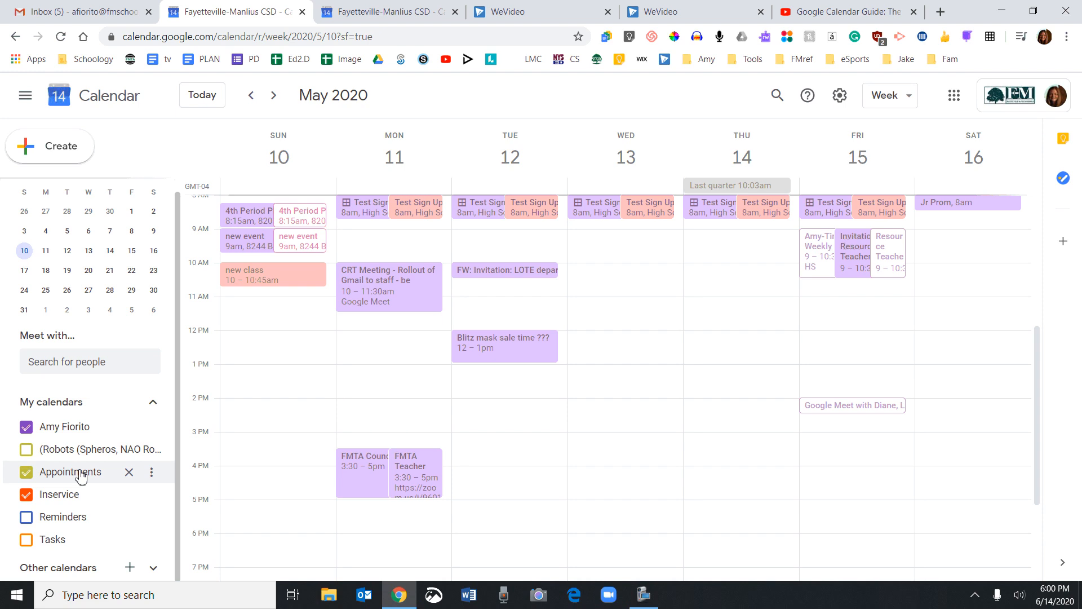
# Step: Review the Appointments calendar's access permissions and the dialog for sharing it with specific people, without adding anyone, and return to the week view
pyautogui.click(151, 472)
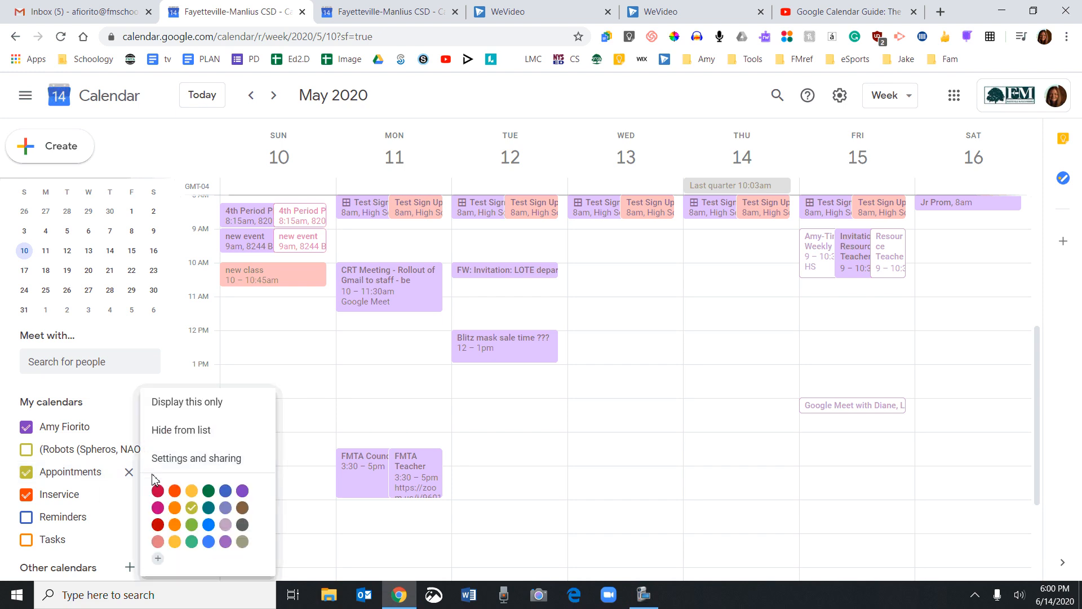
pyautogui.click(175, 466)
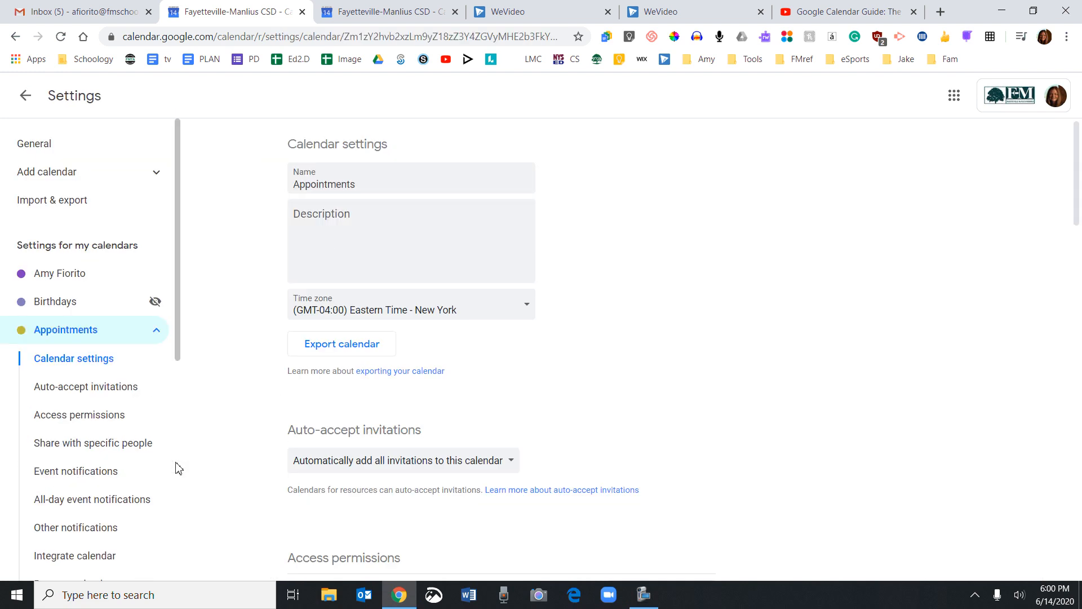
pyautogui.scroll(-6, 558, 367)
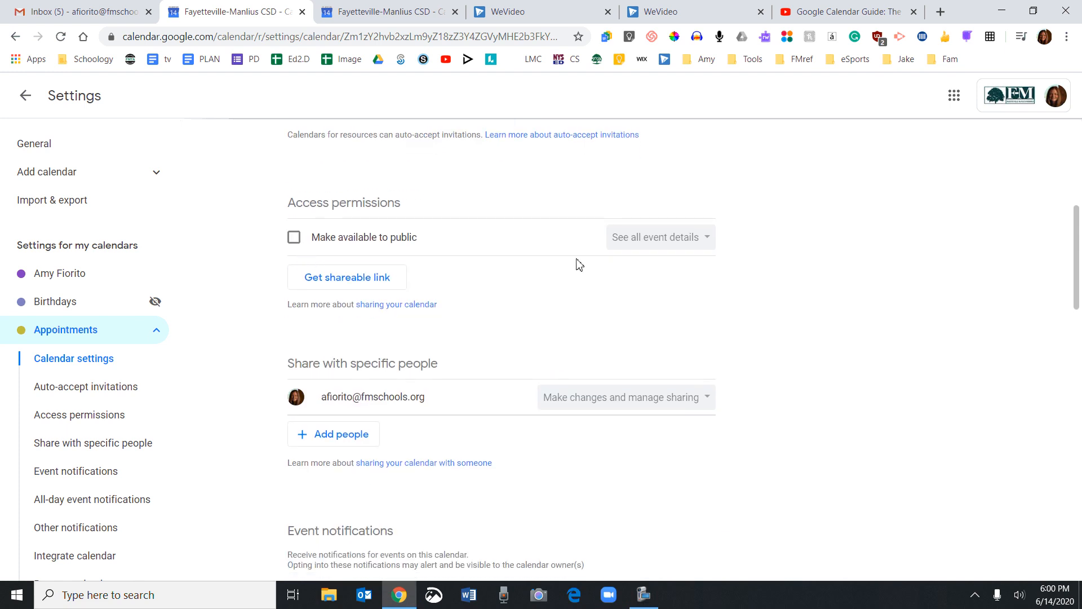
pyautogui.click(323, 442)
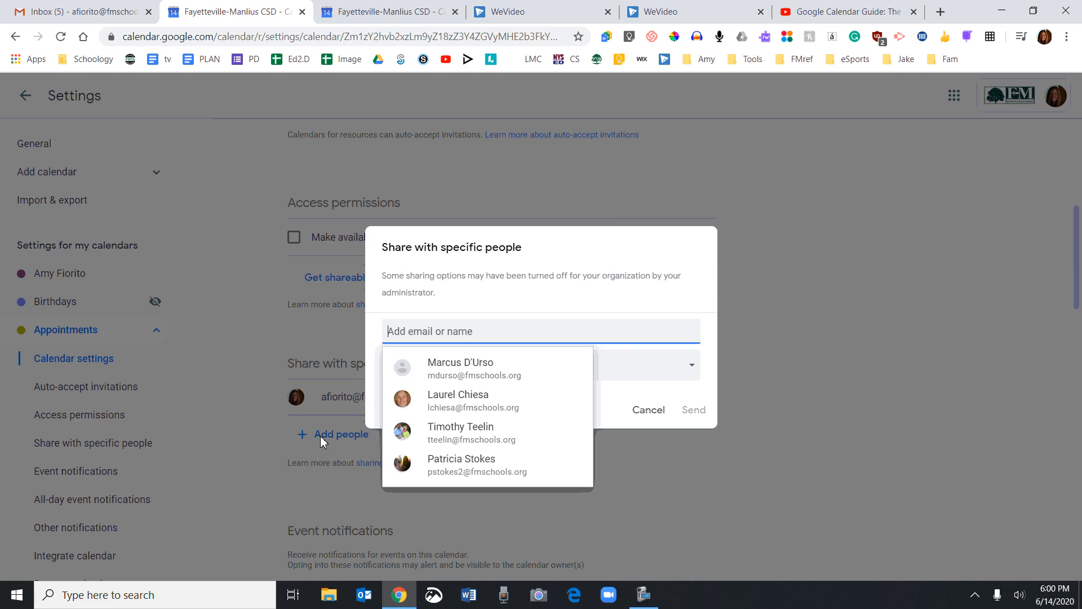
pyautogui.click(657, 415)
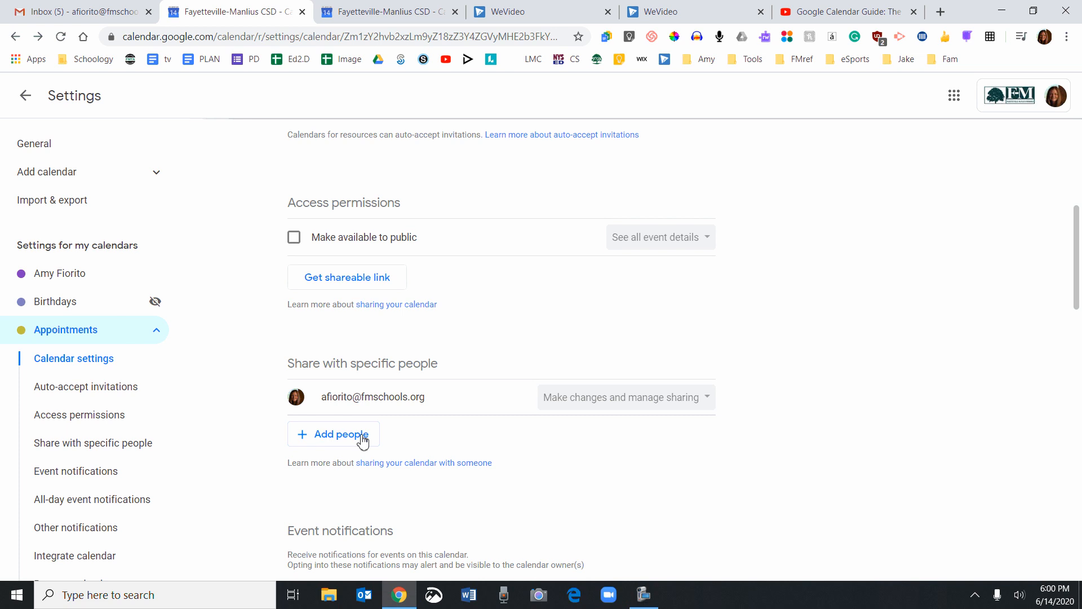
pyautogui.click(31, 104)
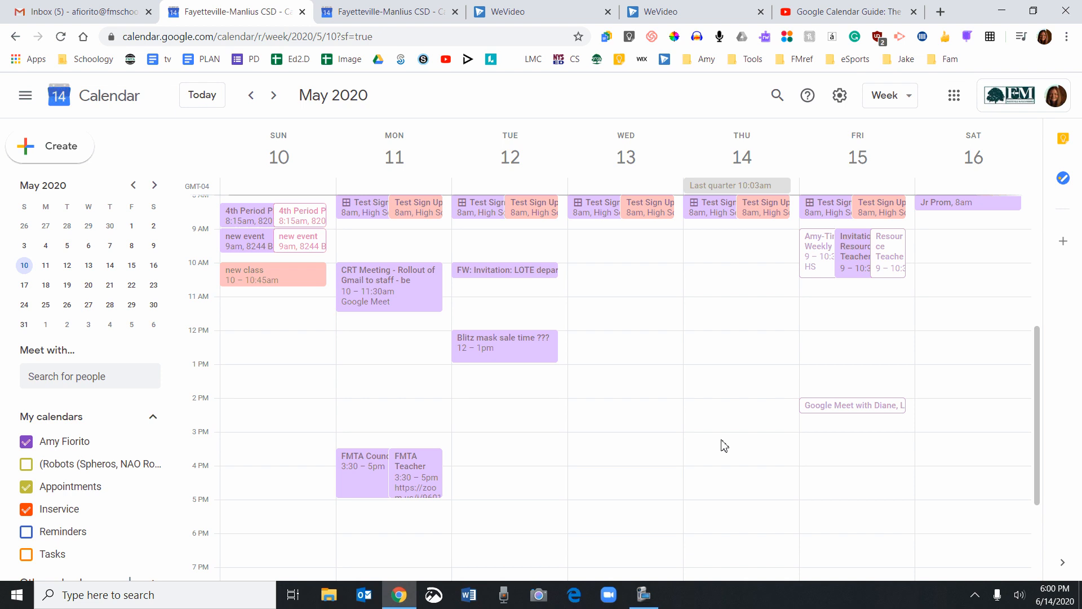
pyautogui.click(652, 602)
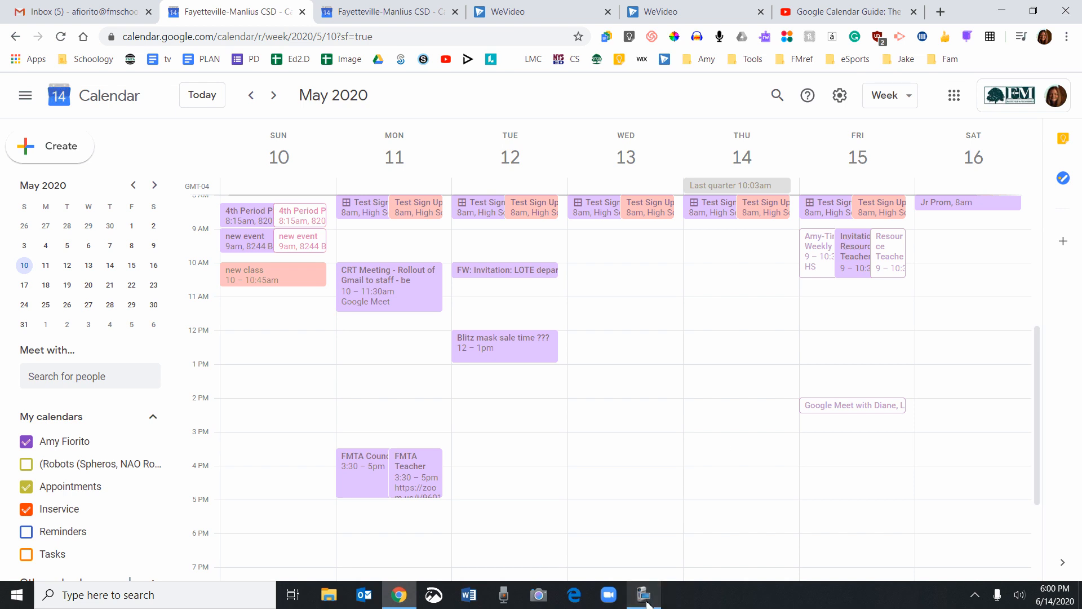